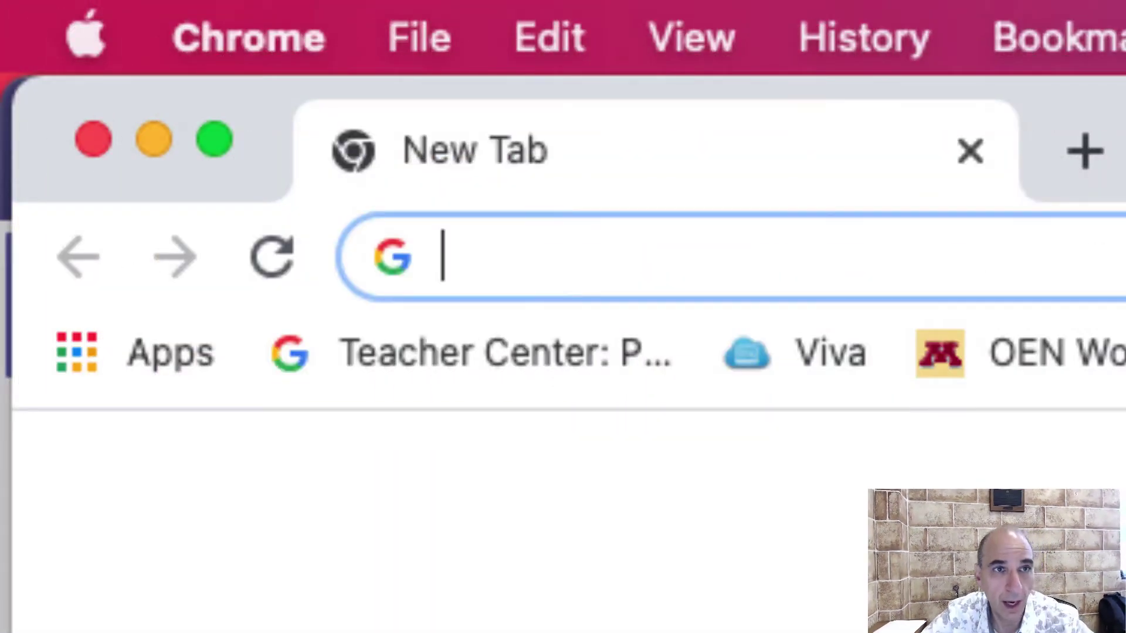
Enter my.wm.edu in Chrome's address bar to load the myW&M portal
{"action": "key", "text": "Down"}
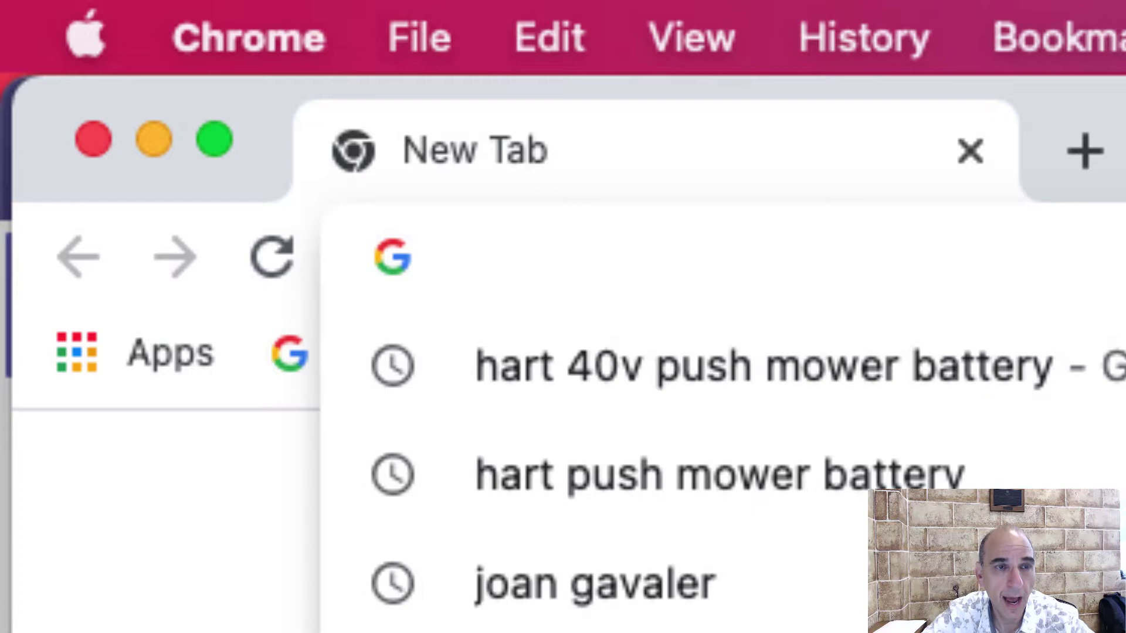
{"action": "type", "text": "my.wm.edu"}
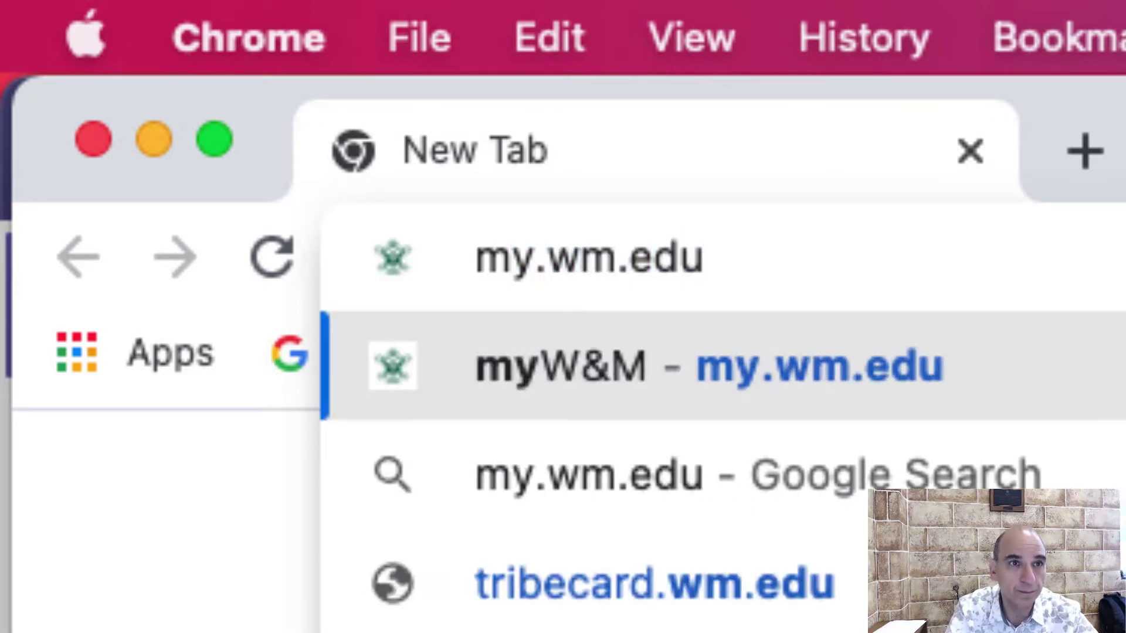
{"action": "key", "text": "Return"}
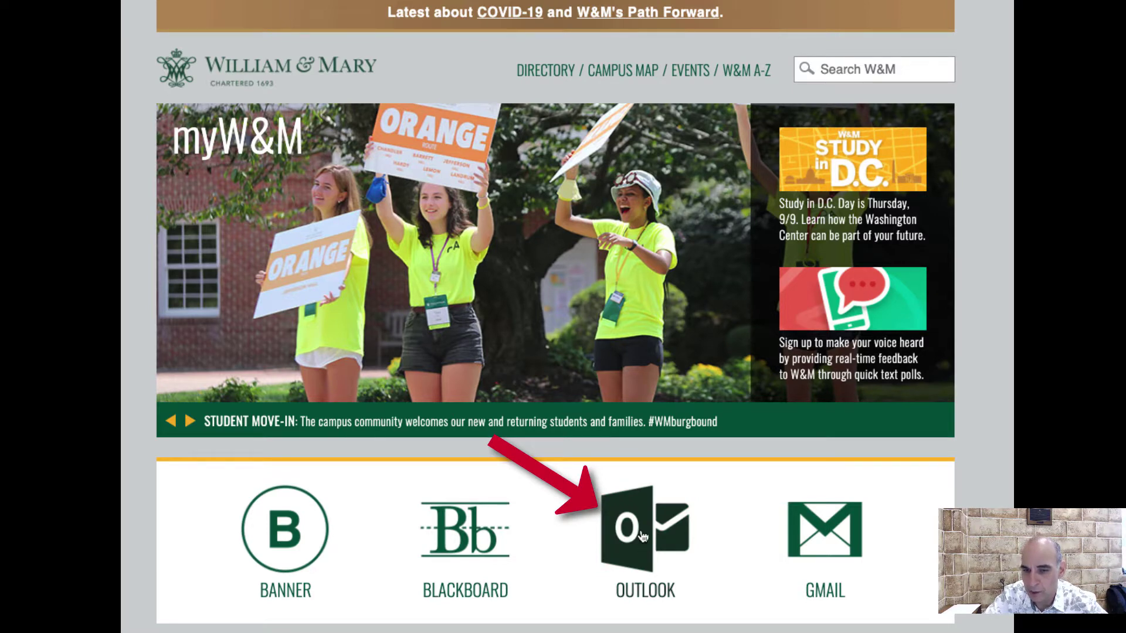
Open Outlook mail from the Outlook tile on the myW&M portal
{"action": "left_click", "coordinate": [642, 537]}
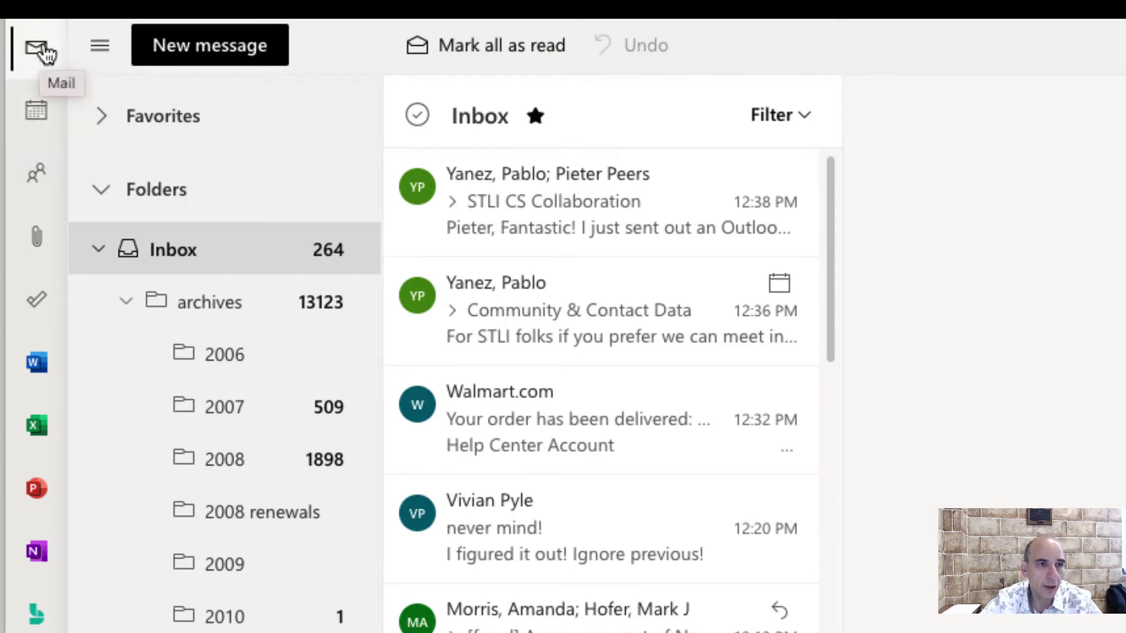
Switch to the Aug 29–Sep 4 calendar week and start a 3:00–3:30 PM event on Sep 1
{"action": "left_click", "coordinate": [38, 126]}
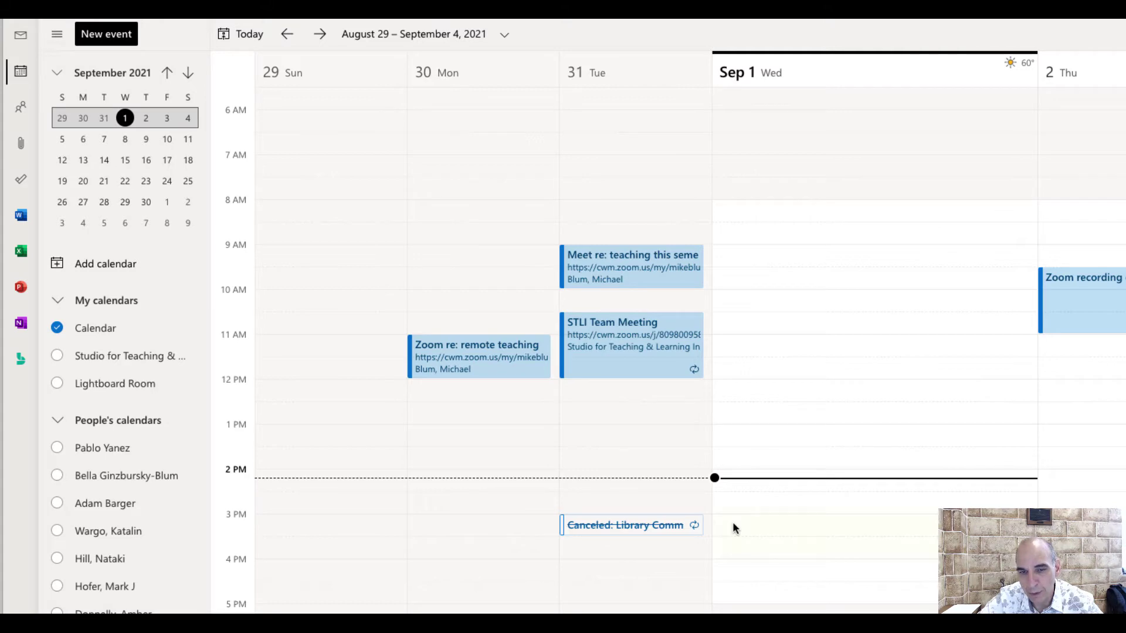
{"action": "left_click", "coordinate": [733, 522]}
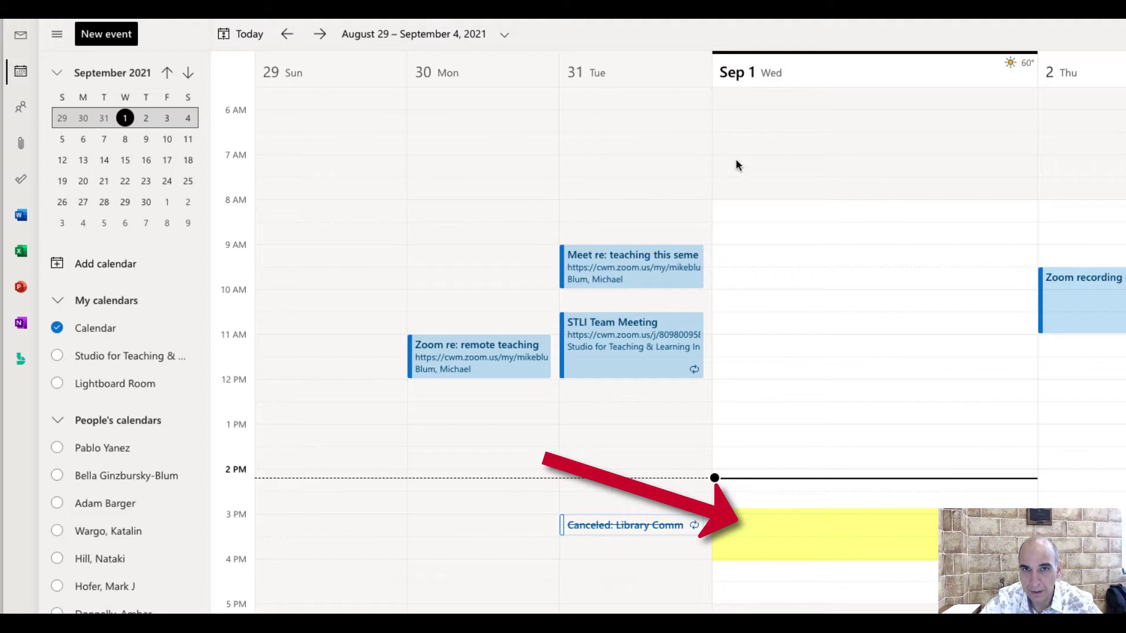
{"action": "left_click", "coordinate": [735, 522]}
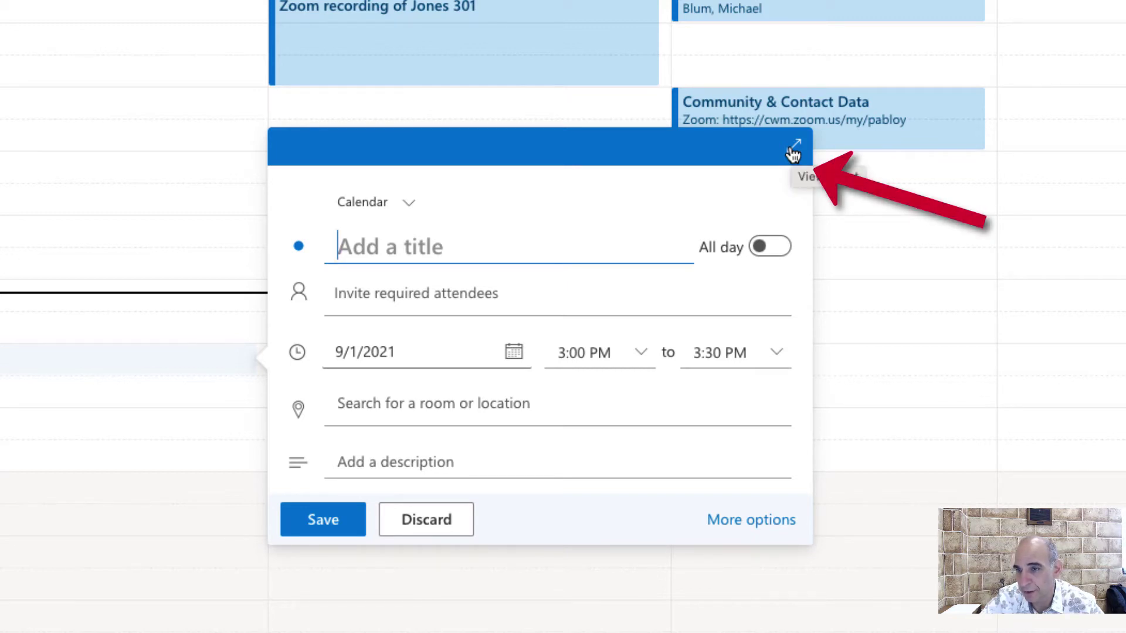
In the full event form, title the event 'English 101' and set location Washington 201
{"action": "left_click", "coordinate": [792, 153]}
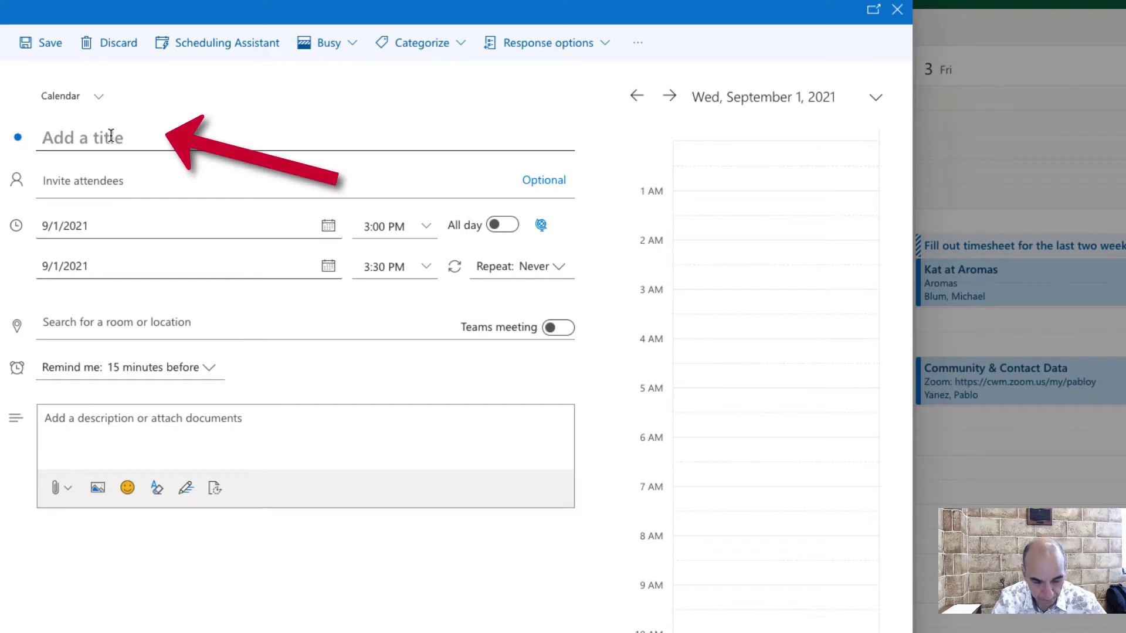
{"action": "type", "text": "En"}
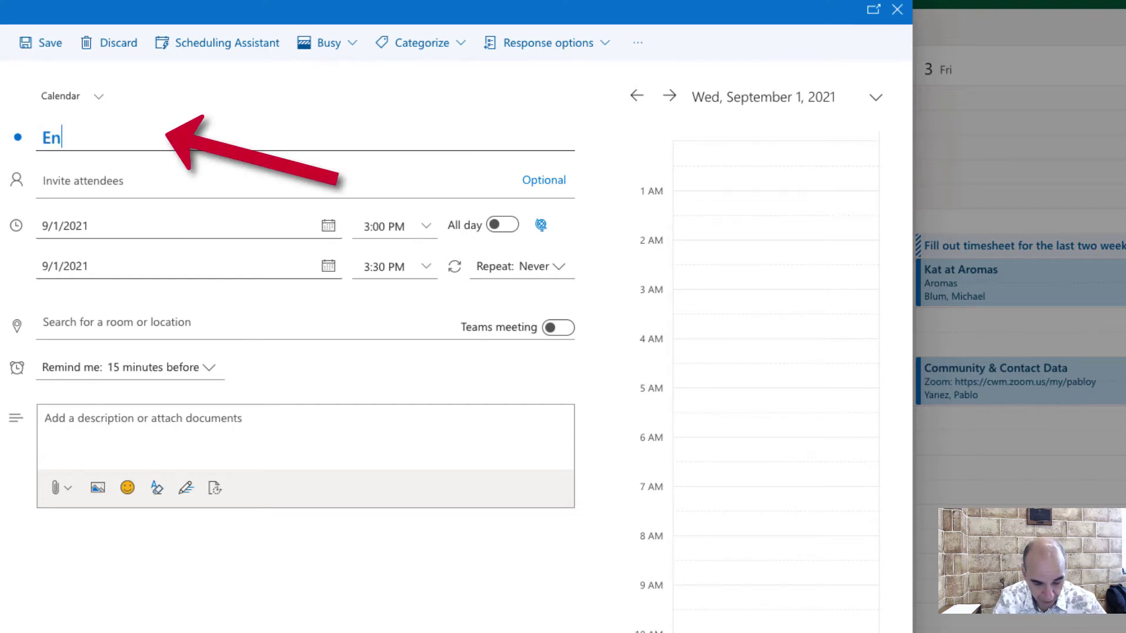
{"action": "type", "text": "glish 101"}
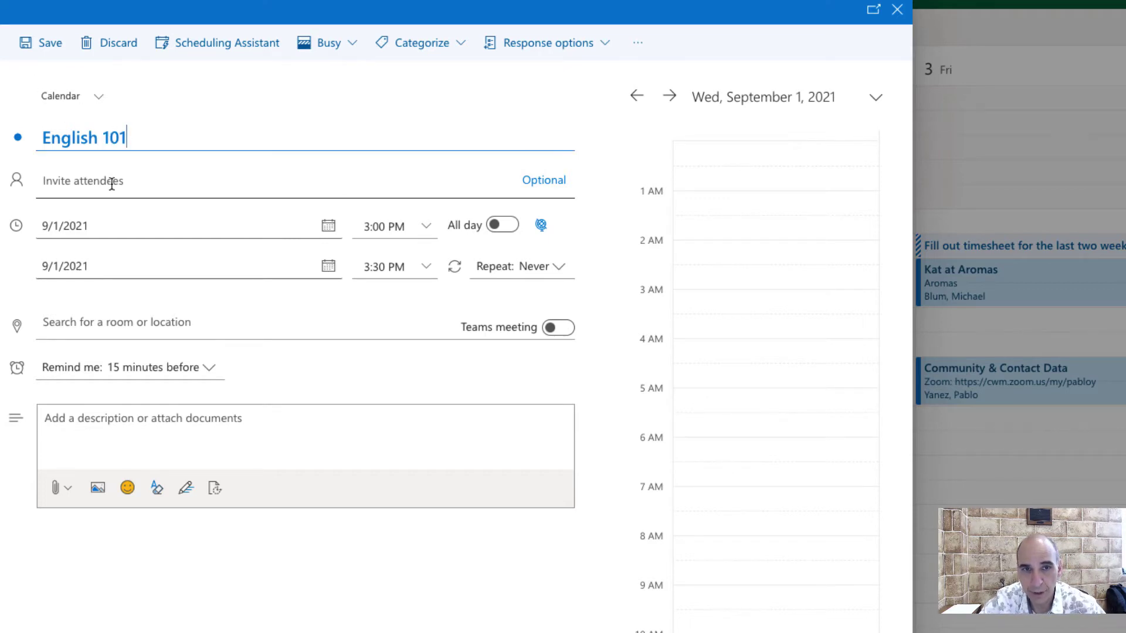
{"action": "left_click", "coordinate": [115, 327]}
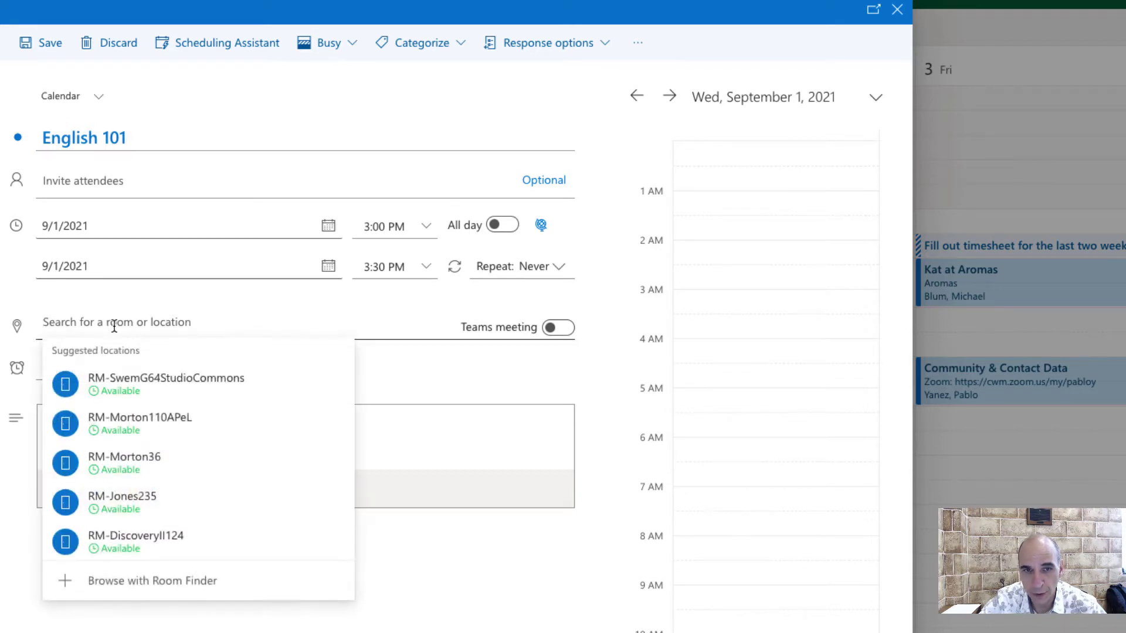
{"action": "type", "text": "W"}
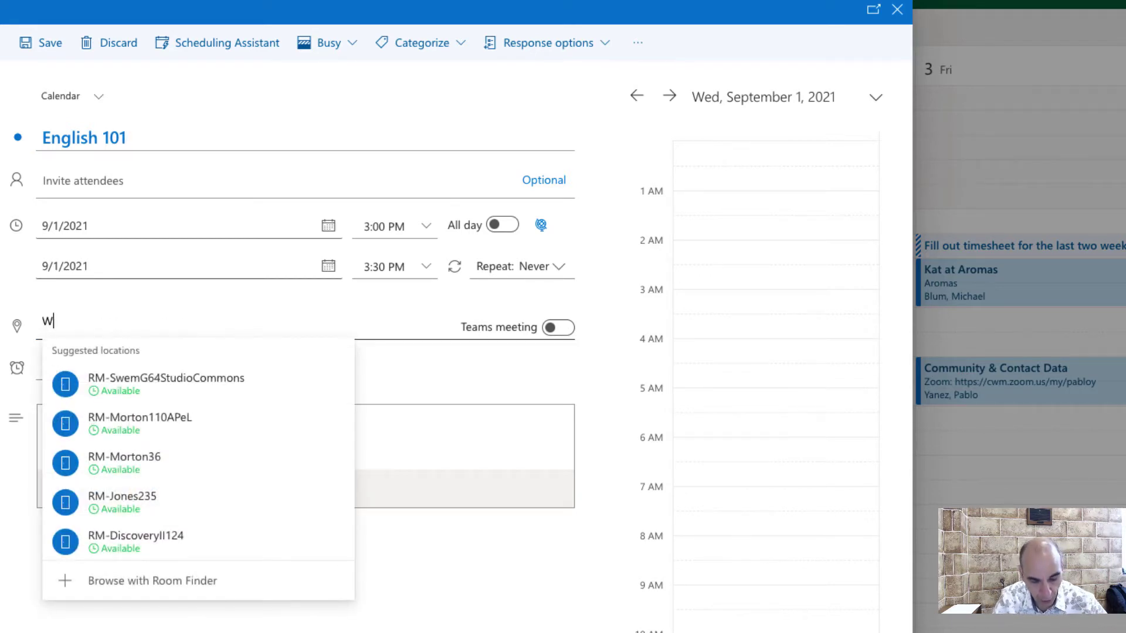
{"action": "type", "text": "ashington 201"}
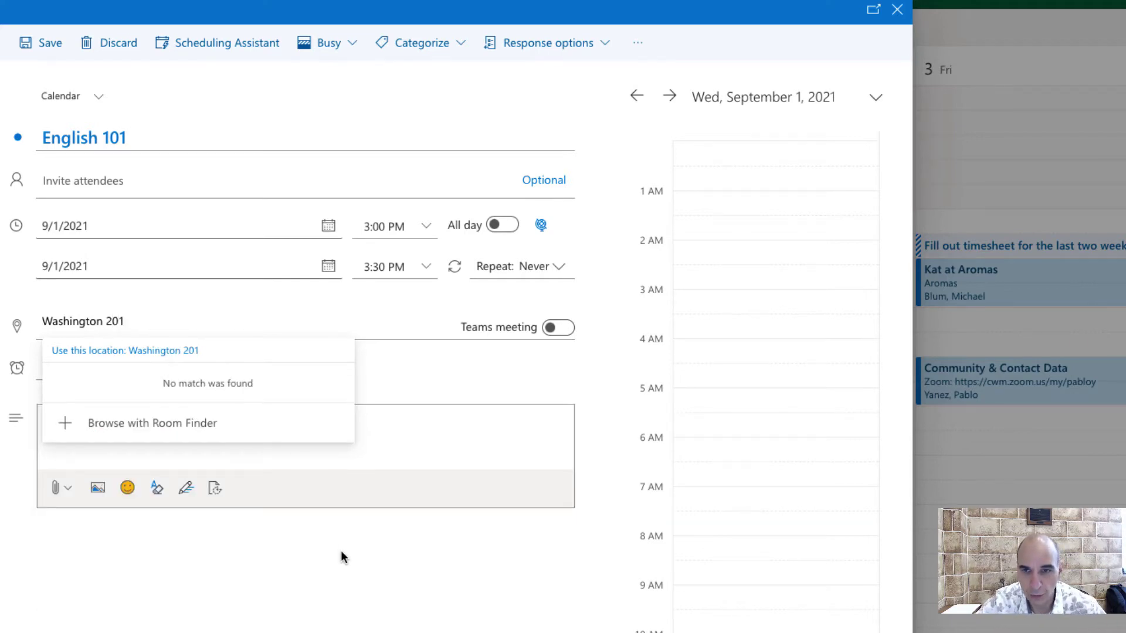
{"action": "left_click", "coordinate": [340, 551]}
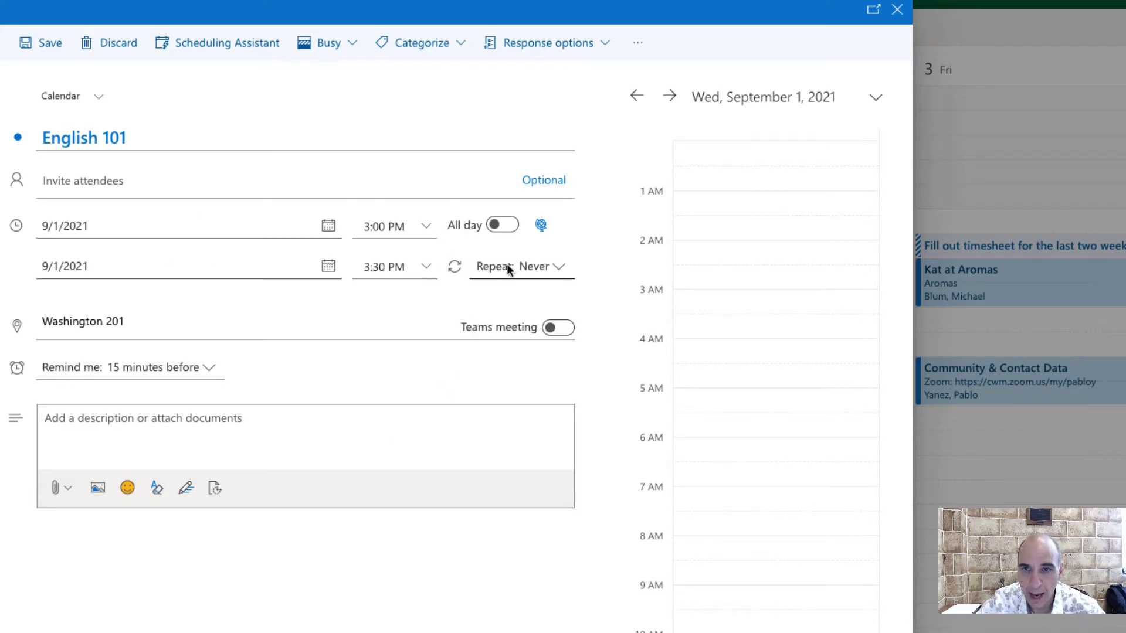
Set English 101 to repeat weekly on Sun, Tue, Thu and Sat until Dec 1, 2021
{"action": "left_click", "coordinate": [557, 269]}
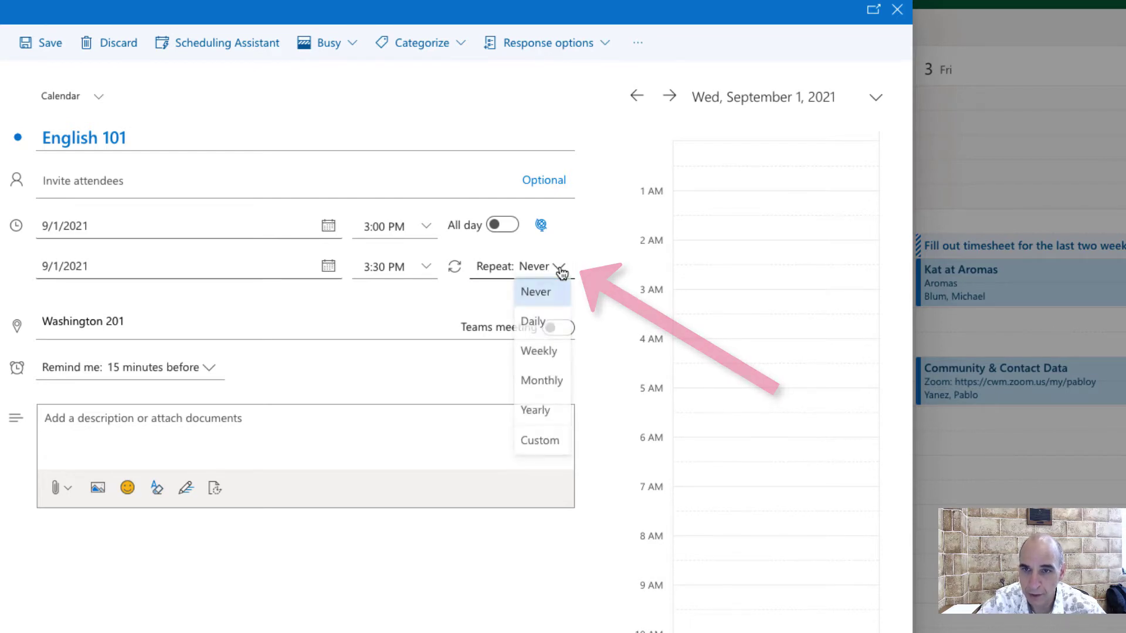
{"action": "left_click", "coordinate": [546, 330]}
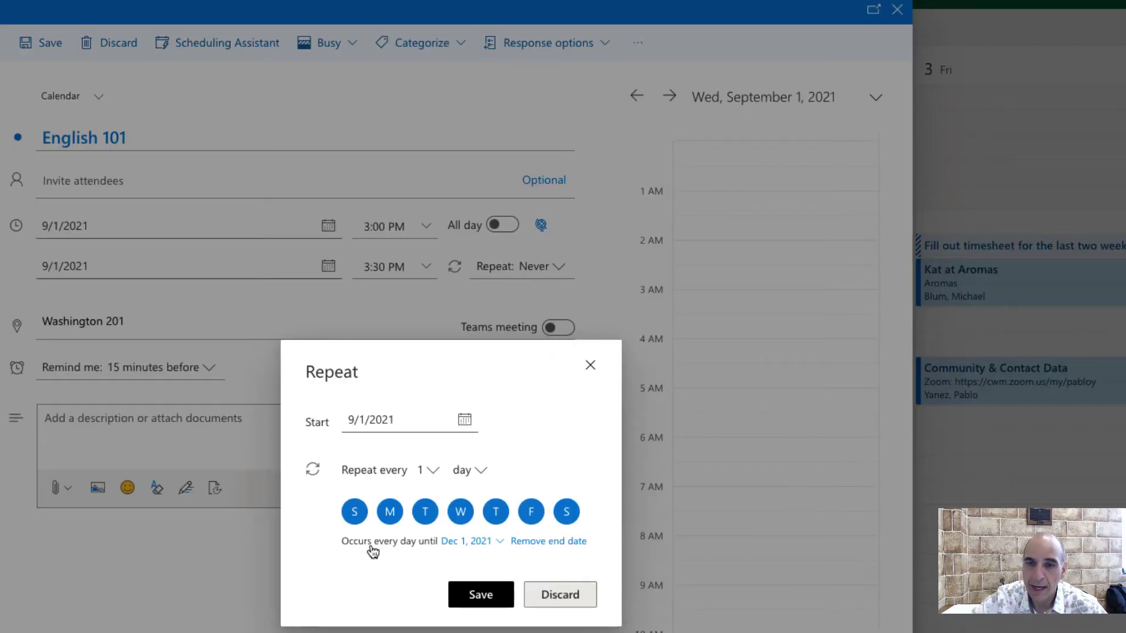
{"action": "left_click", "coordinate": [388, 511]}
{"action": "left_click", "coordinate": [460, 498]}
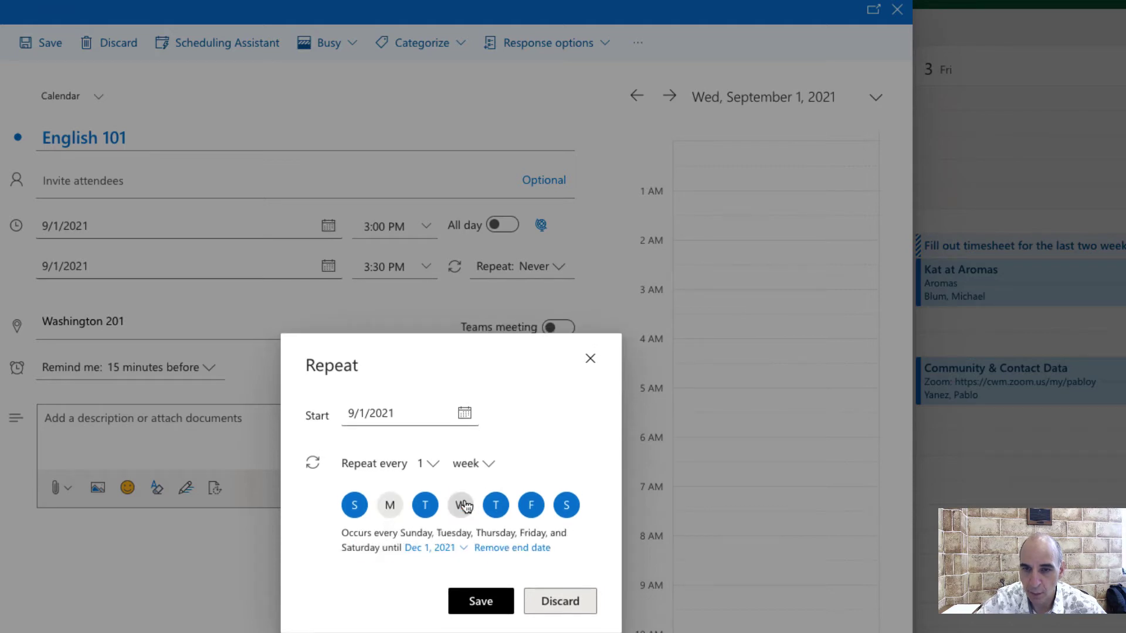
{"action": "left_click", "coordinate": [531, 508]}
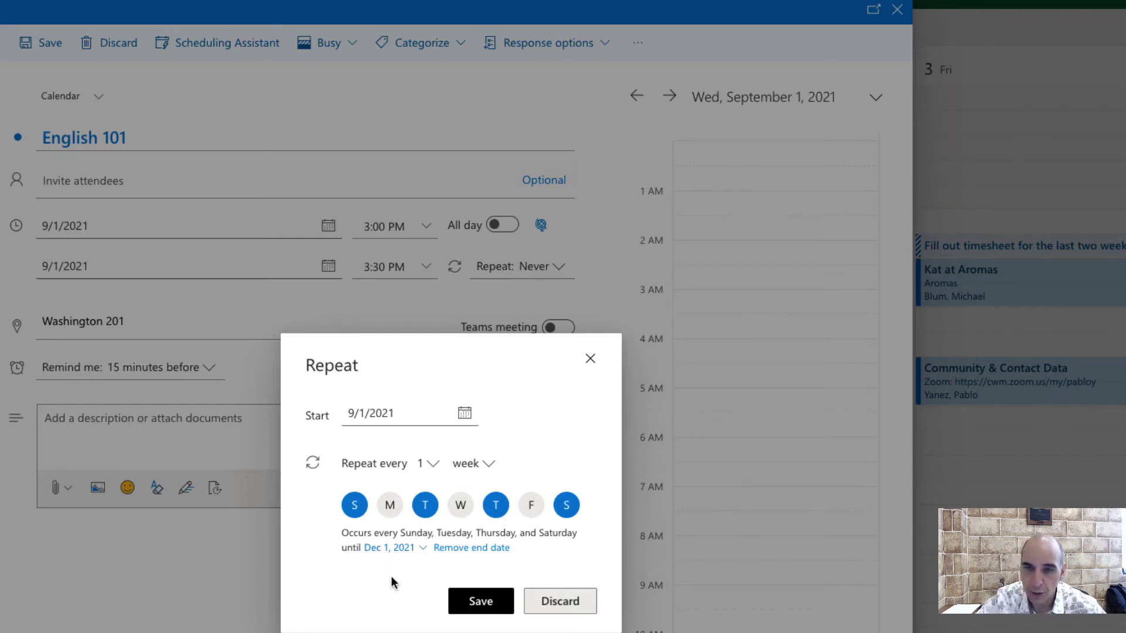
{"action": "left_click", "coordinate": [481, 601]}
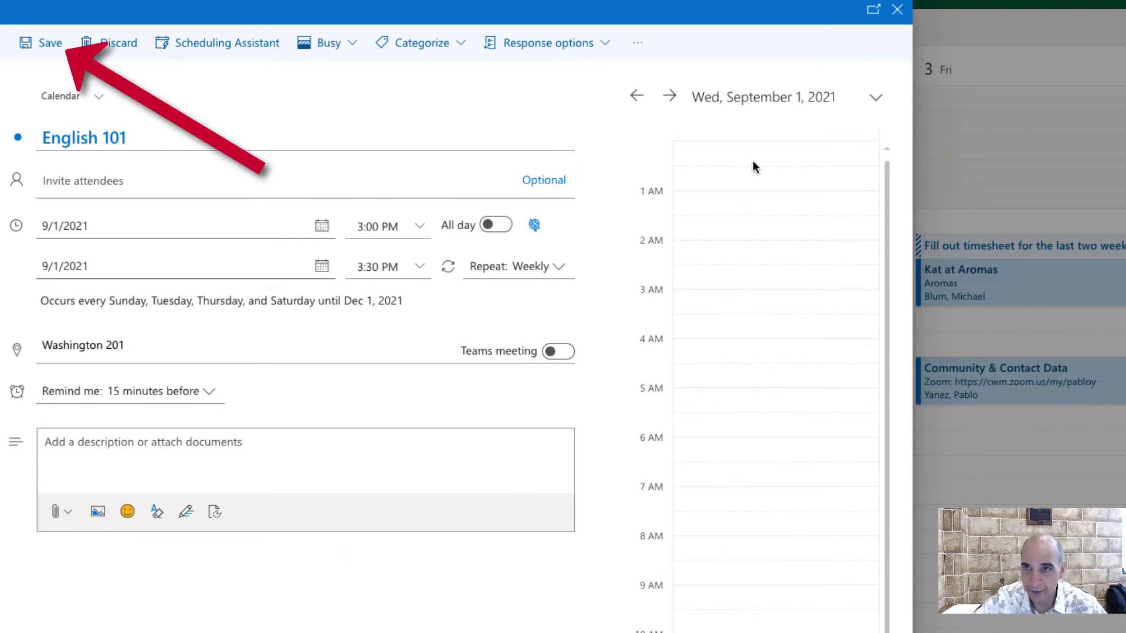
Save the recurring English 101 event and show the Thursday Sep 2 occurrence's summary
{"action": "left_click", "coordinate": [42, 43]}
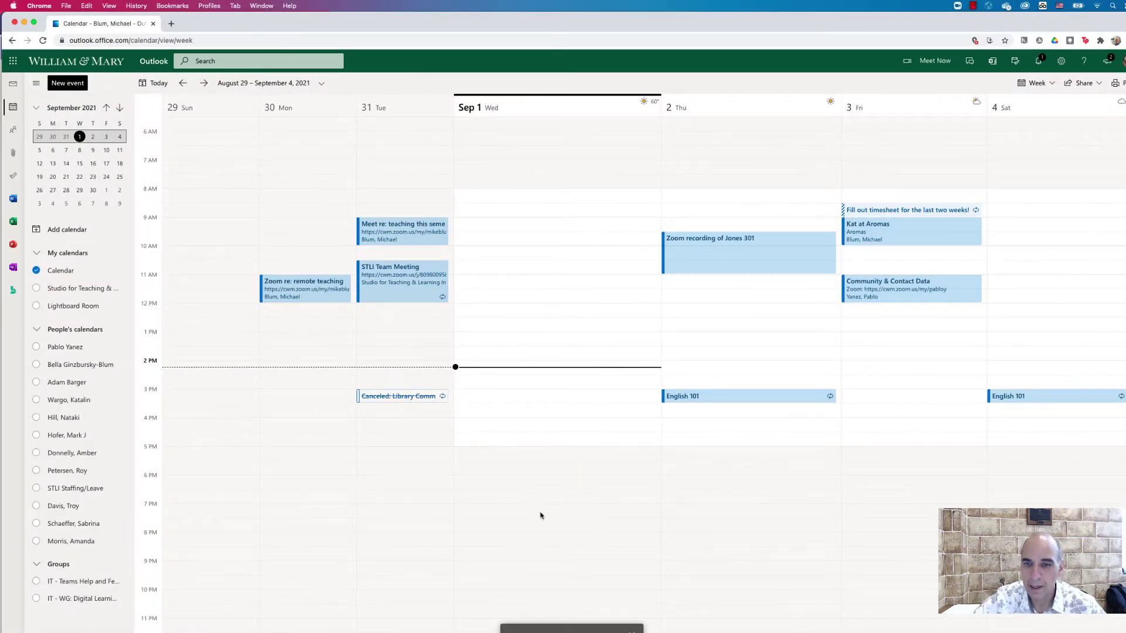
{"action": "left_click", "coordinate": [674, 397]}
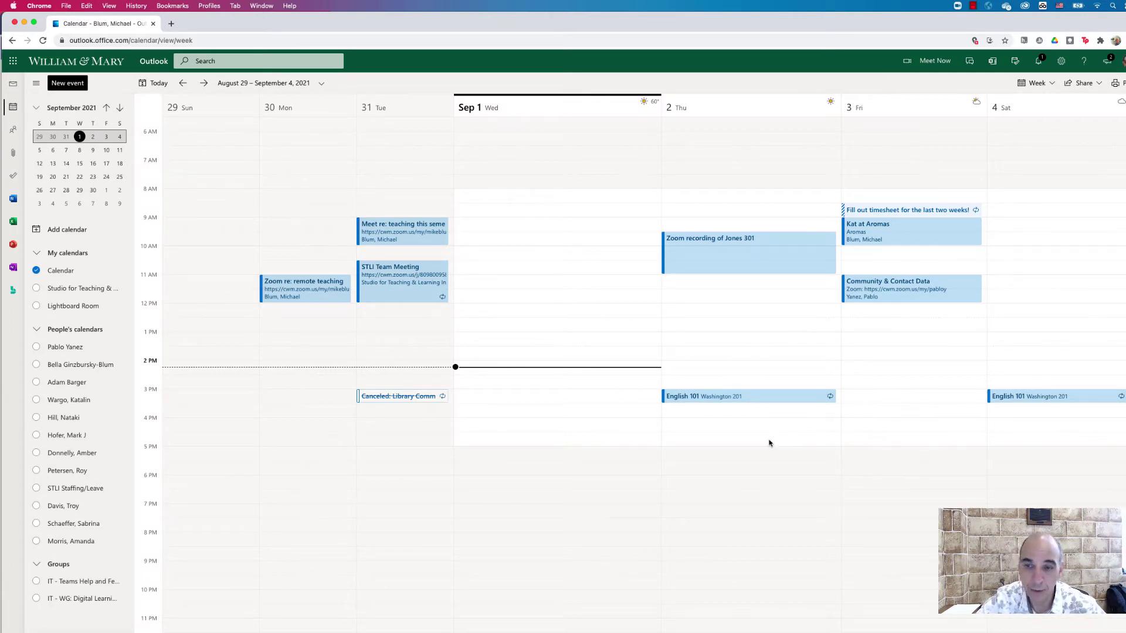
{"action": "left_click", "coordinate": [726, 398]}
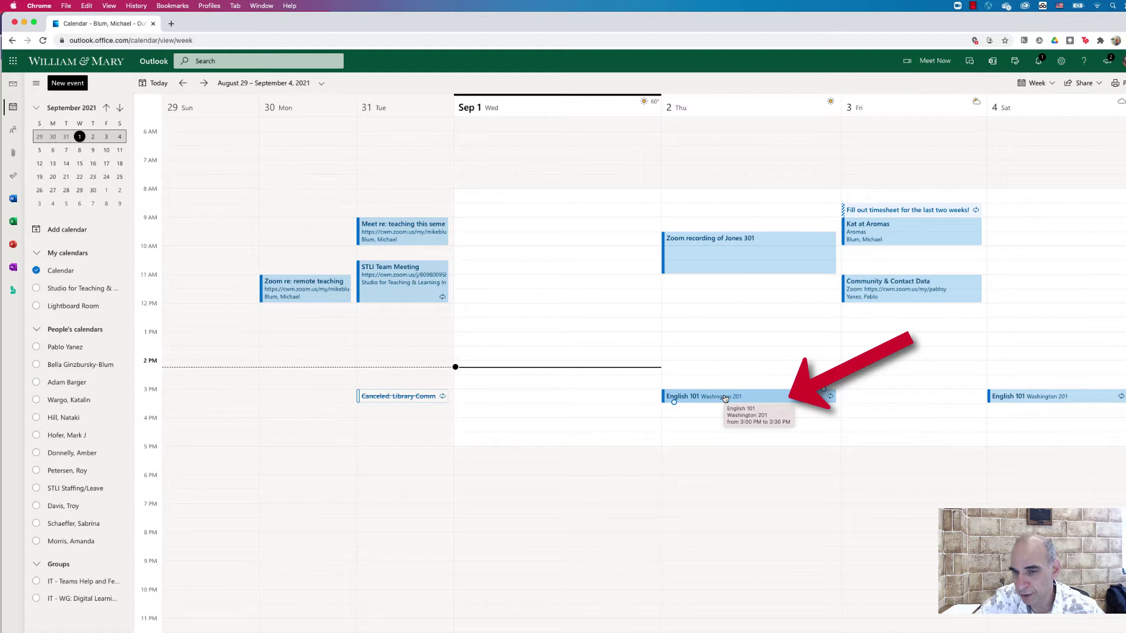
{"action": "left_click", "coordinate": [726, 398]}
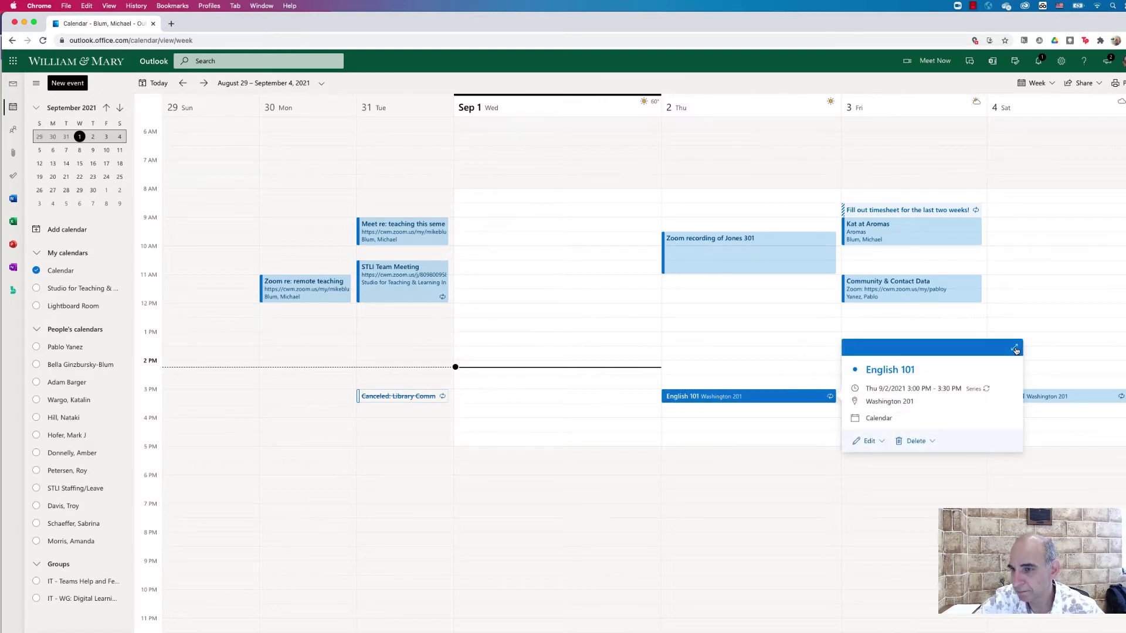
Expand the Thursday occurrence and choose to edit all events in the English 101 series
{"action": "left_click", "coordinate": [1015, 350]}
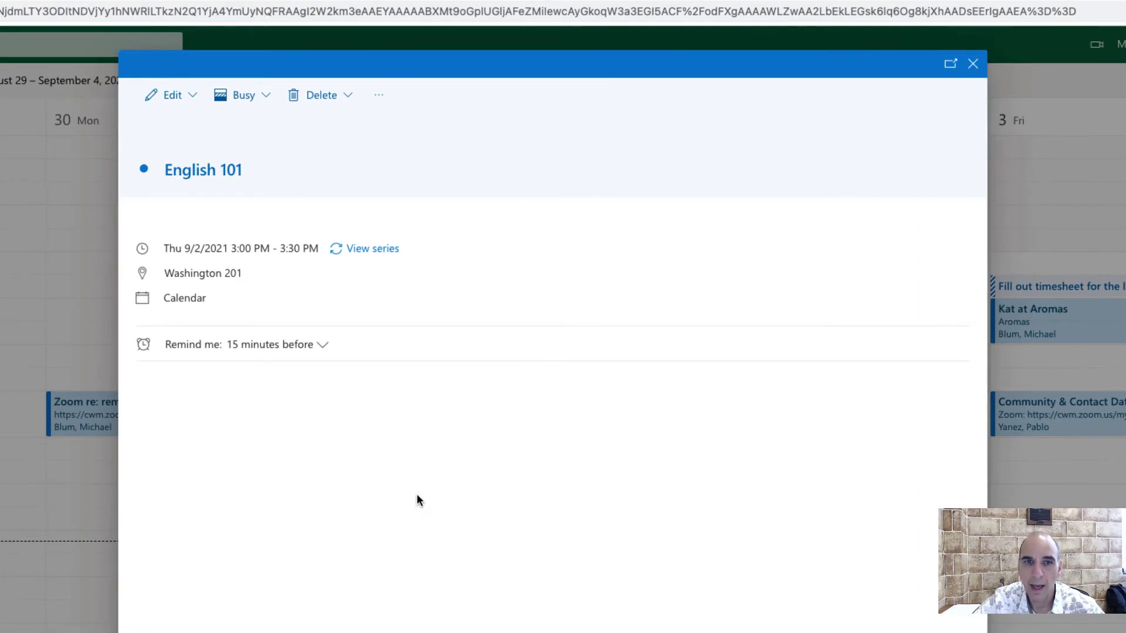
{"action": "left_click", "coordinate": [172, 100]}
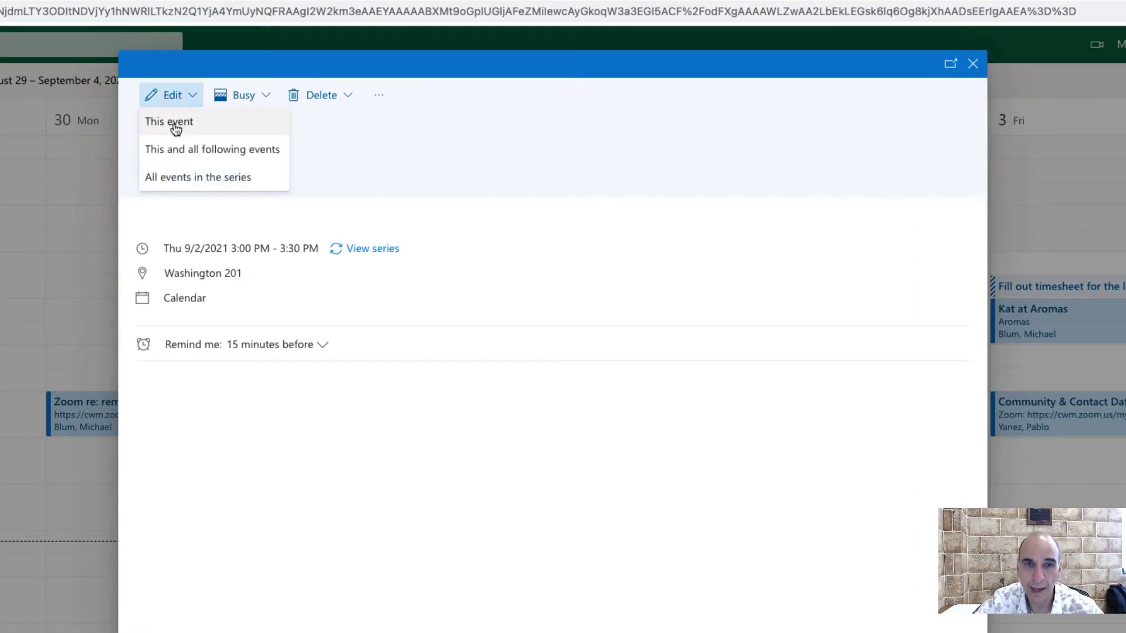
{"action": "left_click", "coordinate": [184, 178]}
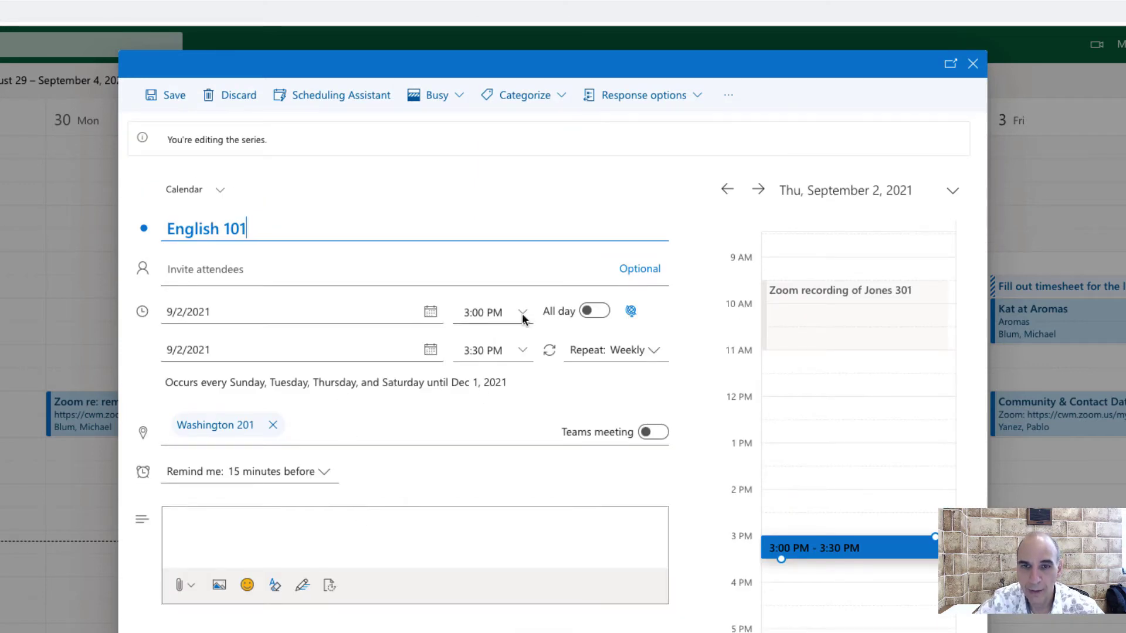
Change the series repeat days from Sun/Tue/Thu/Sat to Mon, Wed and Fri until Dec 1, 2021
{"action": "left_click", "coordinate": [619, 353]}
{"action": "left_click", "coordinate": [629, 435]}
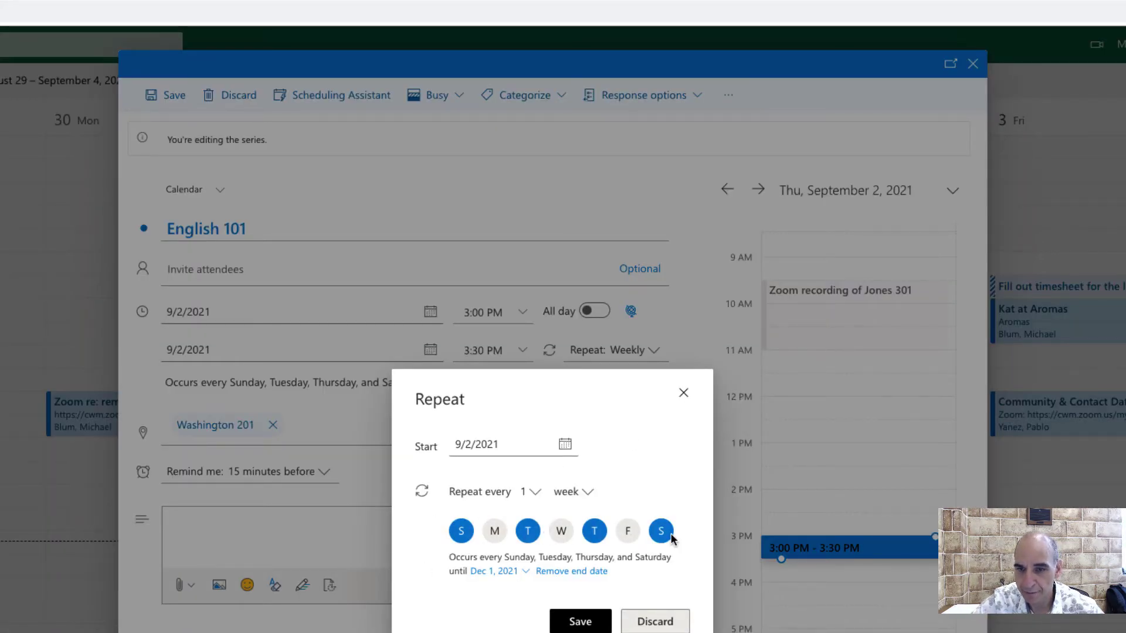
{"action": "left_click", "coordinate": [462, 533]}
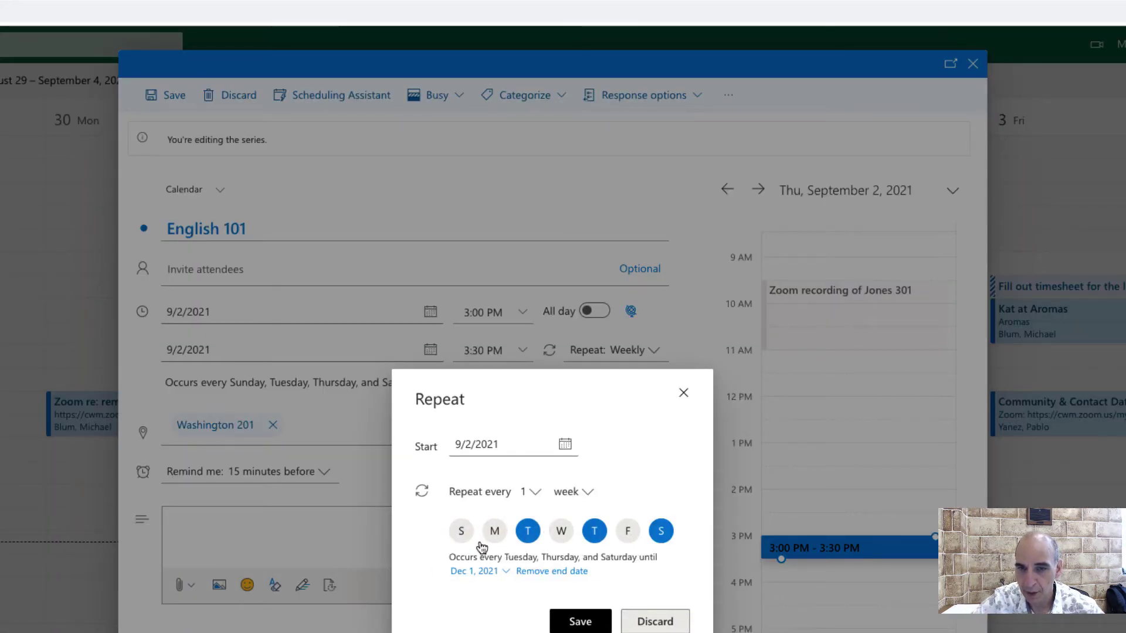
{"action": "left_click", "coordinate": [495, 532]}
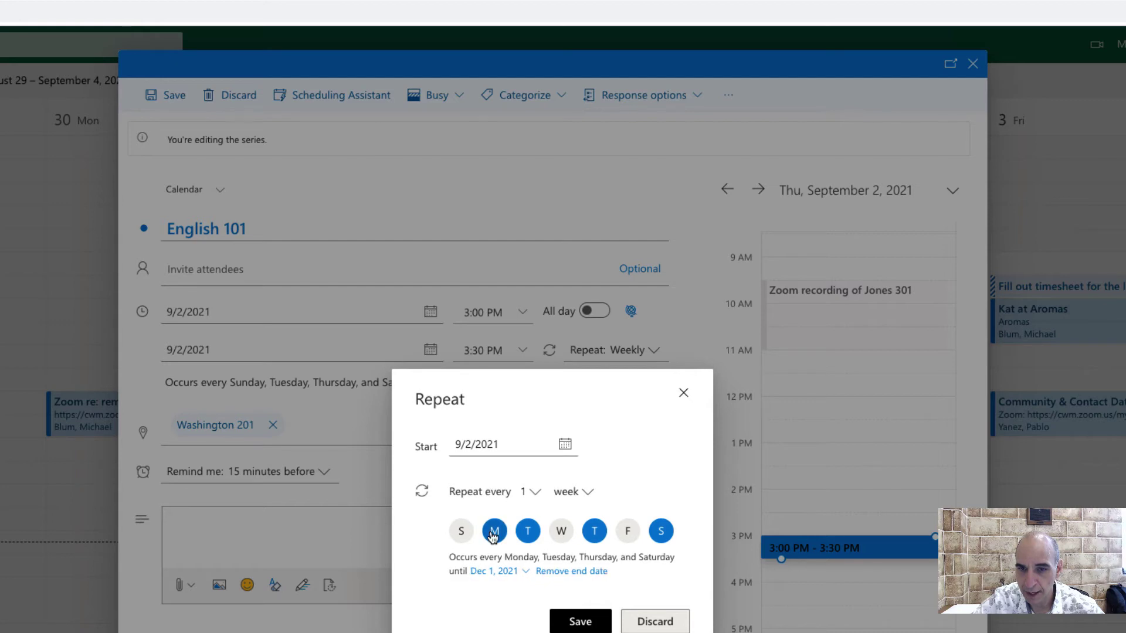
{"action": "left_click", "coordinate": [535, 534]}
{"action": "left_click", "coordinate": [561, 533]}
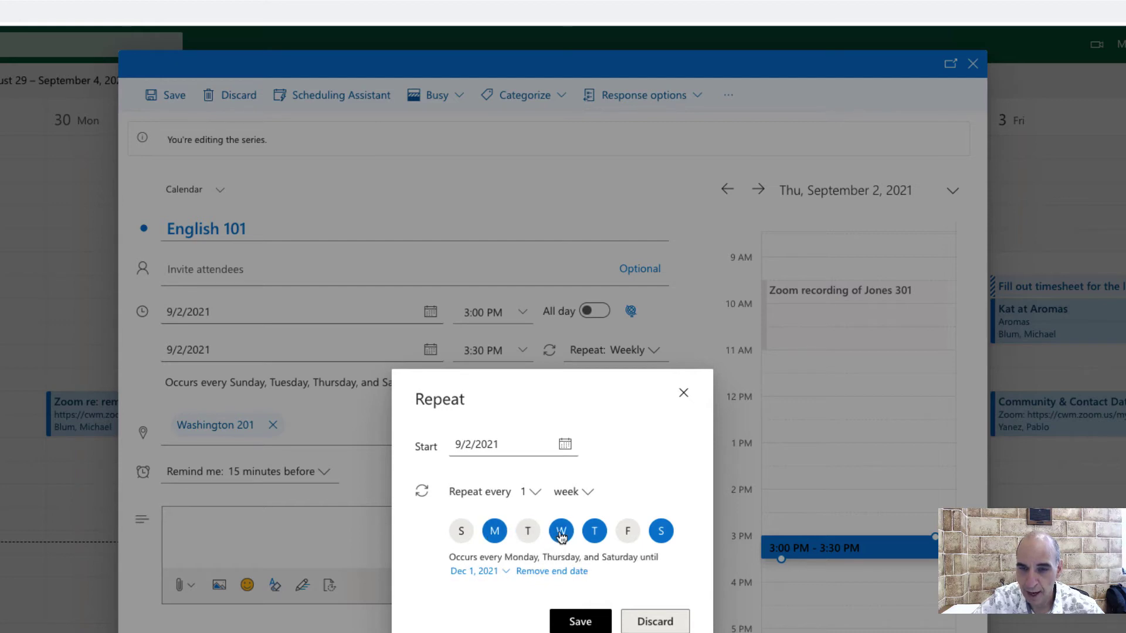
{"action": "left_click", "coordinate": [594, 533]}
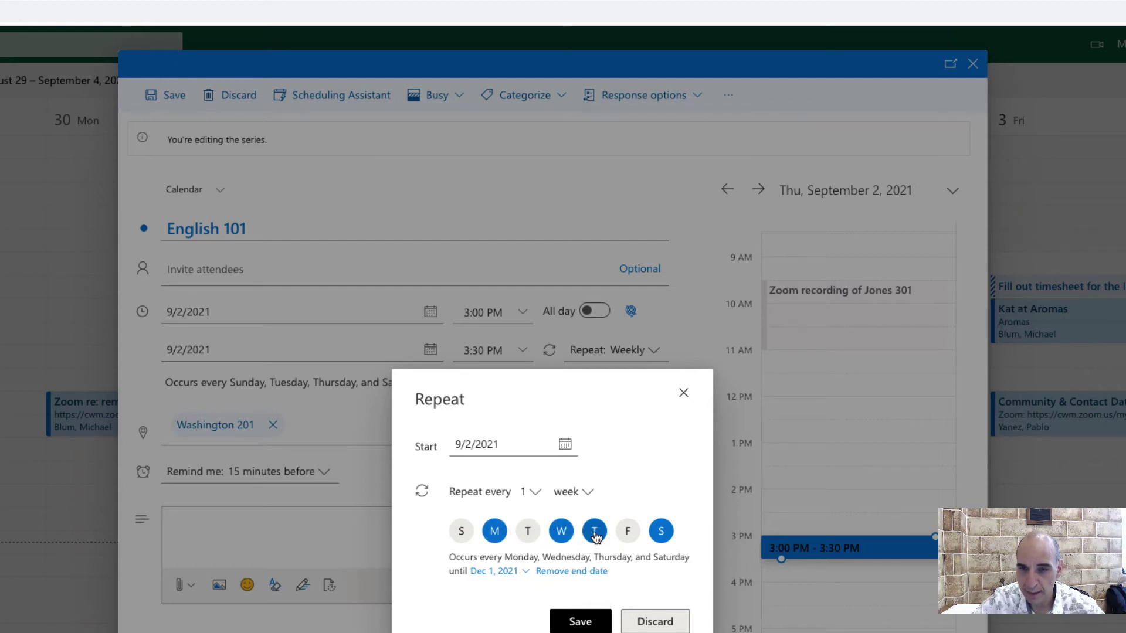
{"action": "left_click", "coordinate": [627, 532]}
{"action": "left_click", "coordinate": [660, 533]}
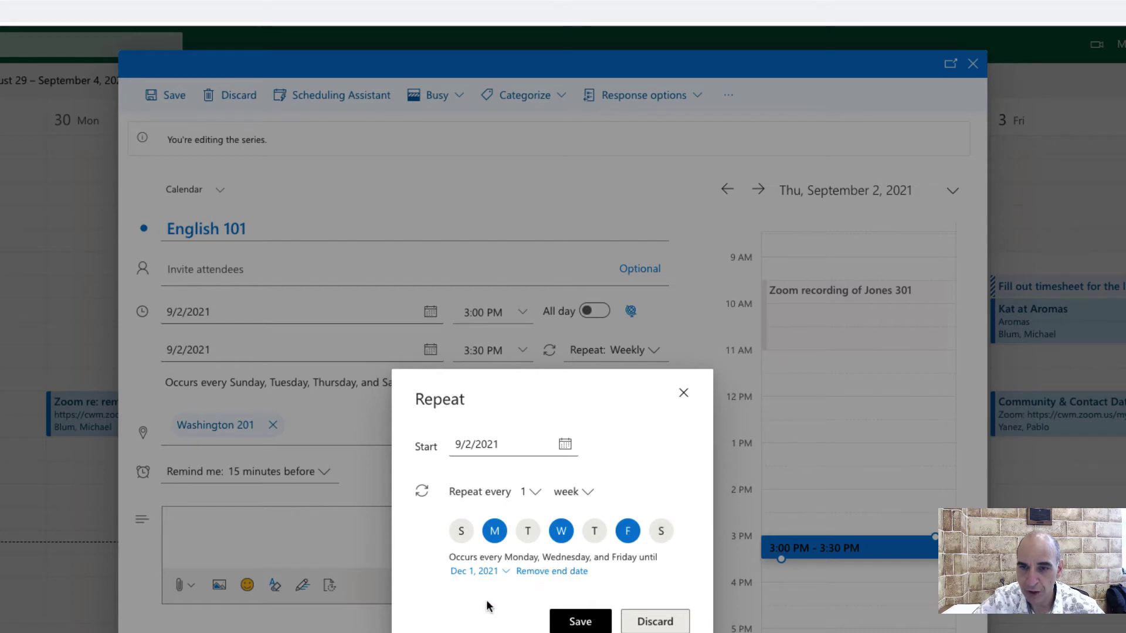
{"action": "left_click", "coordinate": [578, 622]}
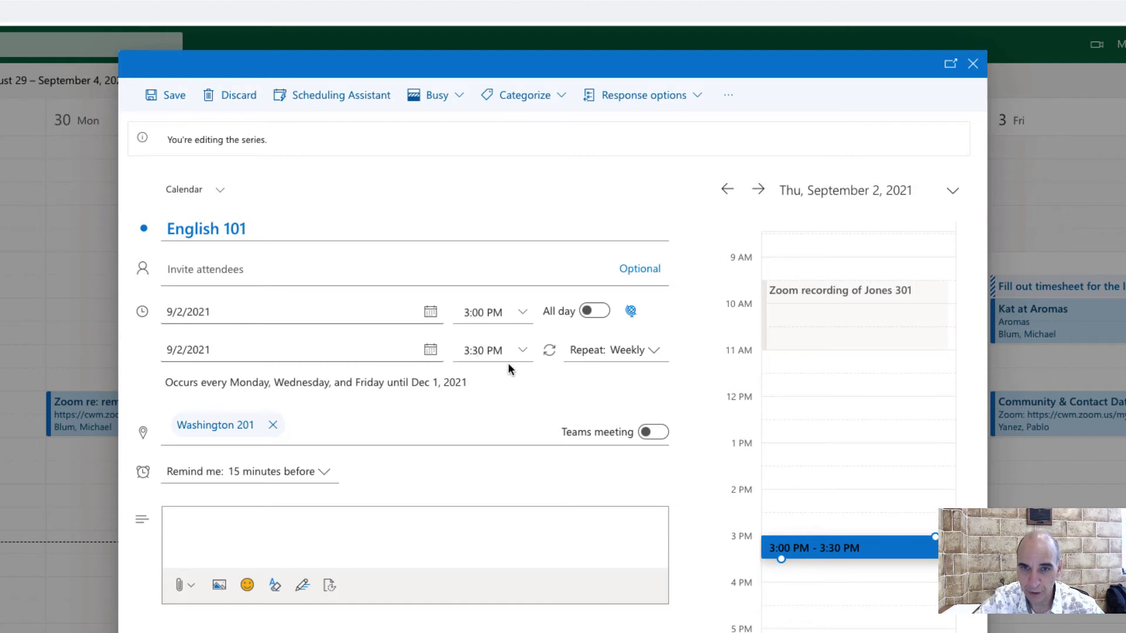
Set the class end time to 4:00 PM (1 hour) and save it for the whole series
{"action": "left_click", "coordinate": [523, 354]}
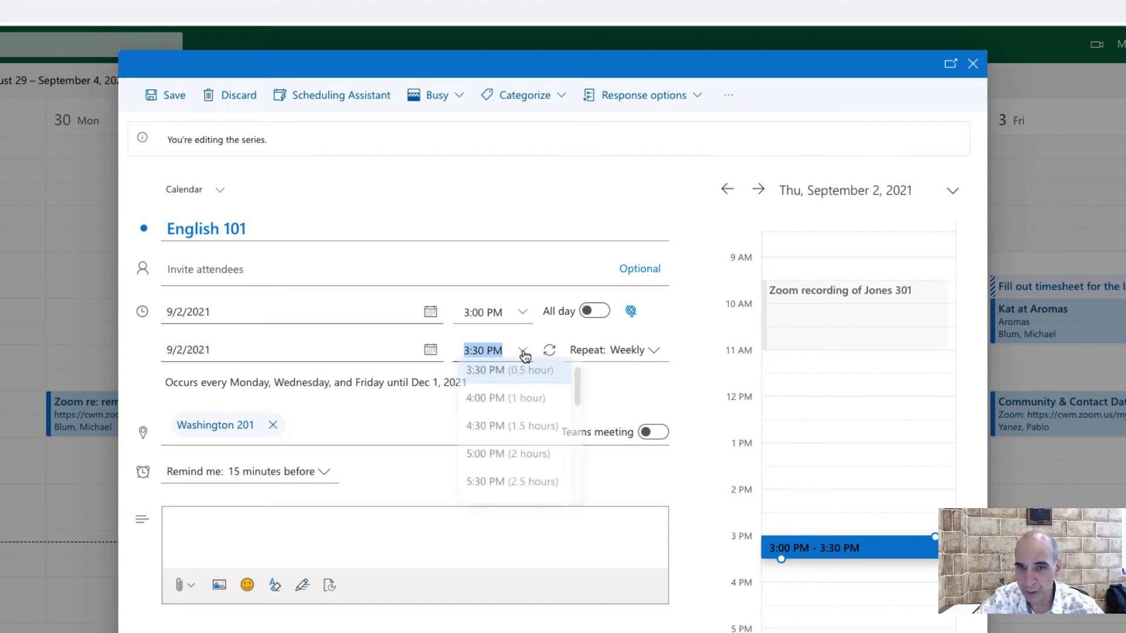
{"action": "left_click", "coordinate": [497, 399]}
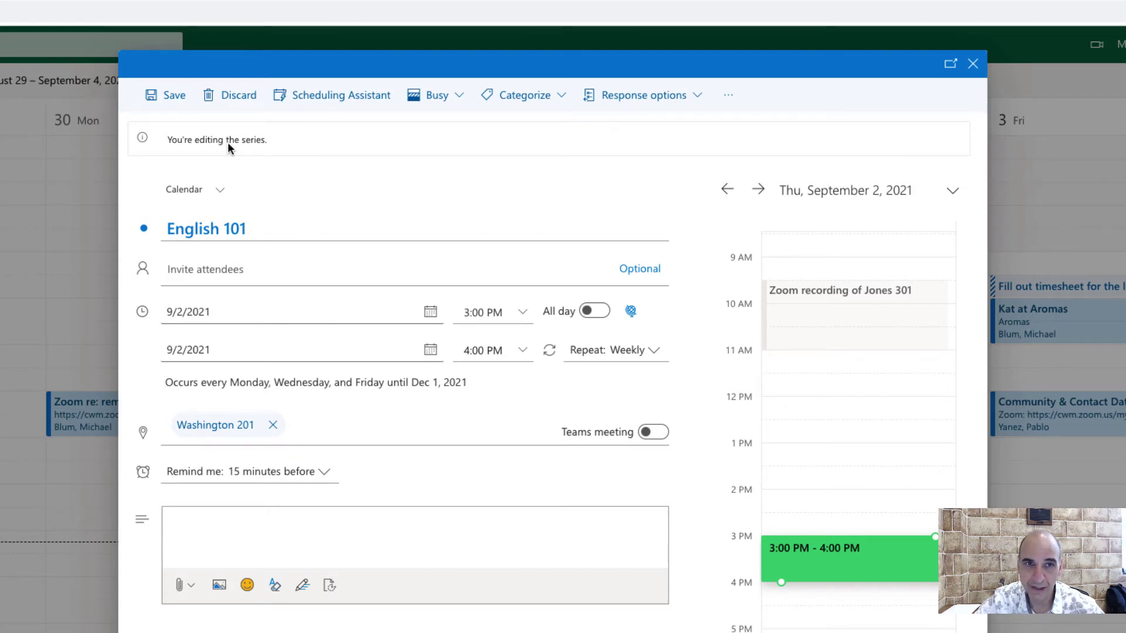
{"action": "left_click", "coordinate": [172, 100]}
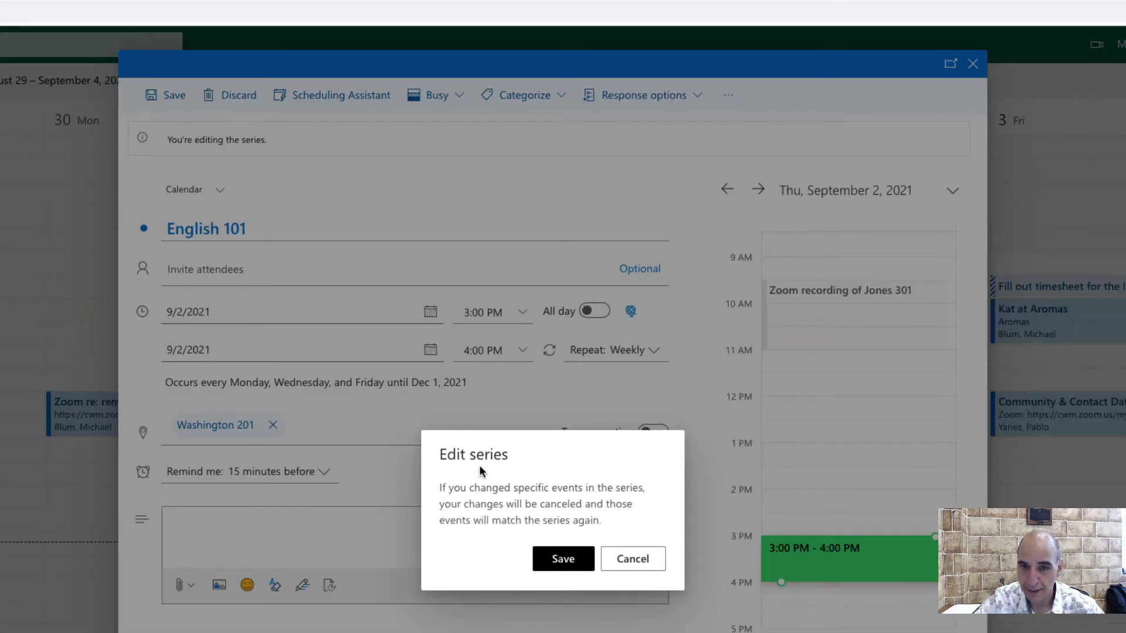
{"action": "left_click", "coordinate": [561, 560]}
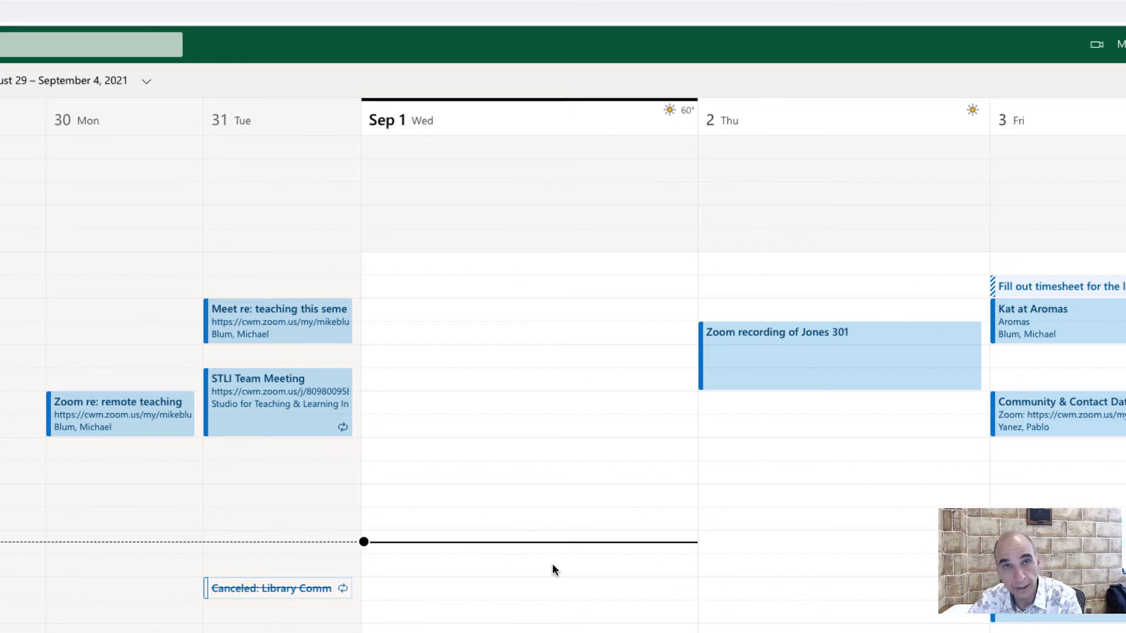
Advance to the September 5–11, 2021 week and bring up the Add calendar options
{"action": "key", "text": "ctrl+Right"}
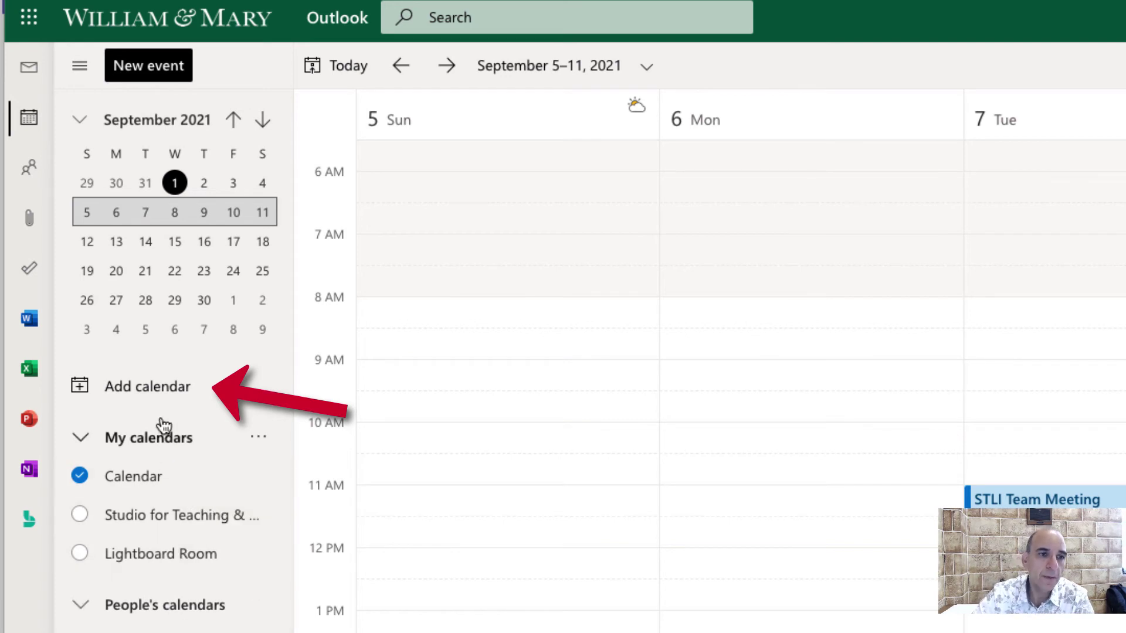
{"action": "left_click", "coordinate": [158, 393]}
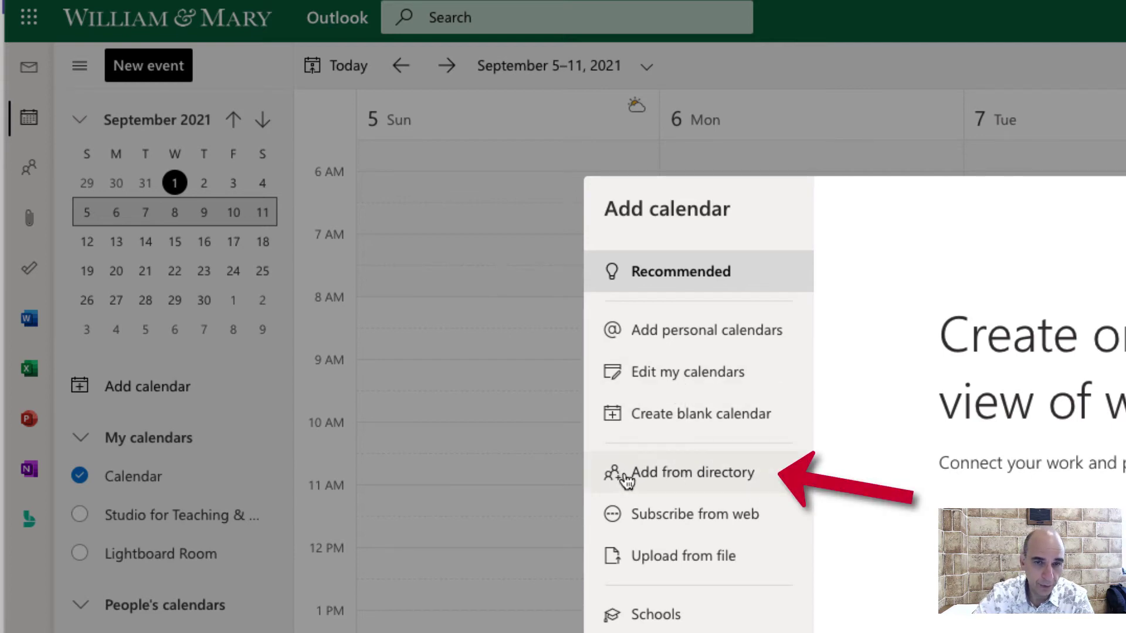
Search the directory for the first colleague and add their calendar
{"action": "left_click", "coordinate": [627, 480]}
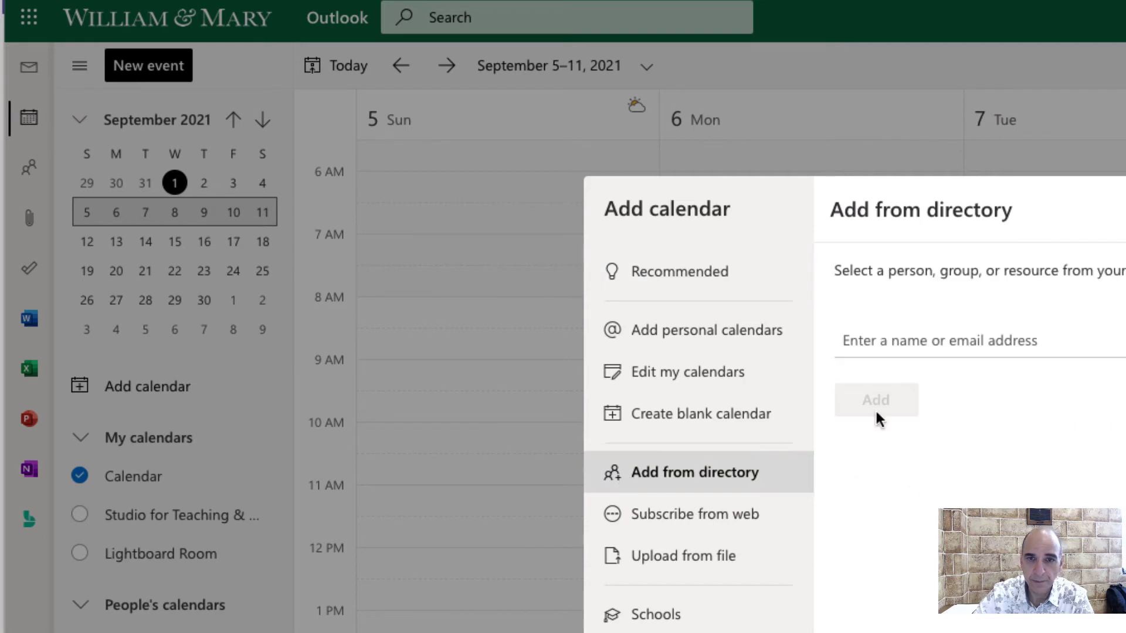
{"action": "left_click", "coordinate": [895, 343]}
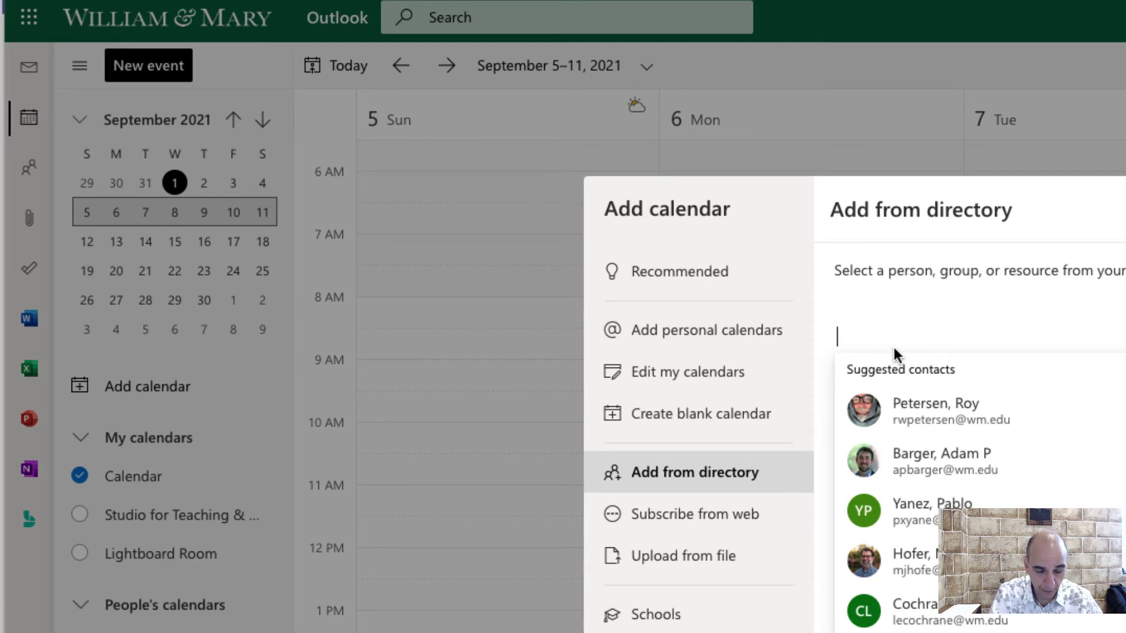
{"action": "type", "text": "eew"}
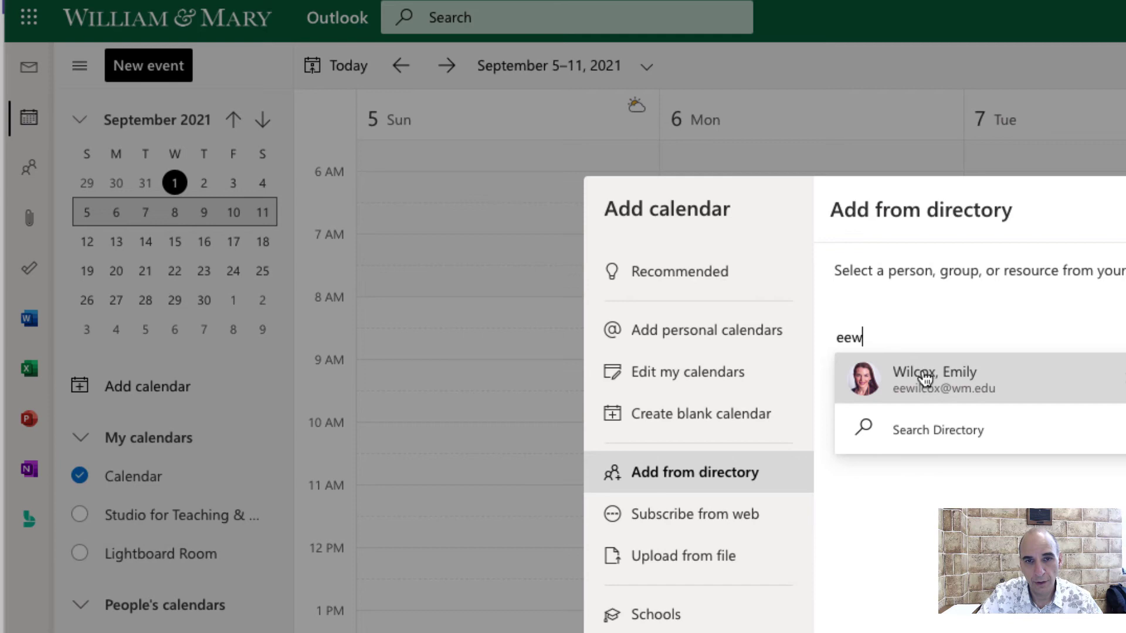
{"action": "left_click", "coordinate": [924, 378]}
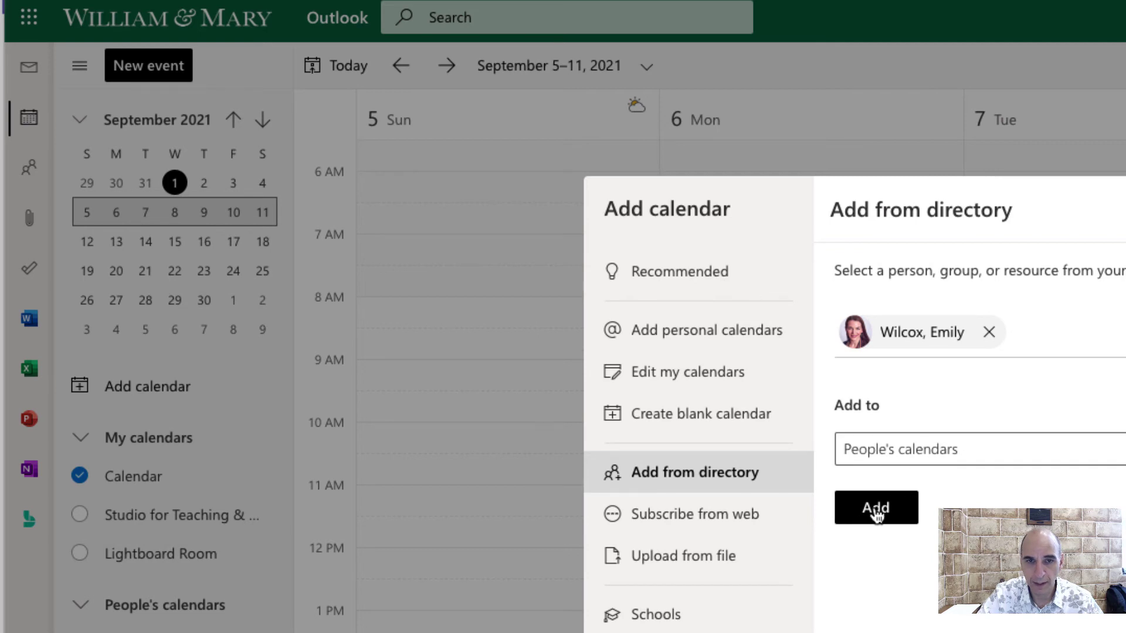
{"action": "left_click", "coordinate": [875, 509]}
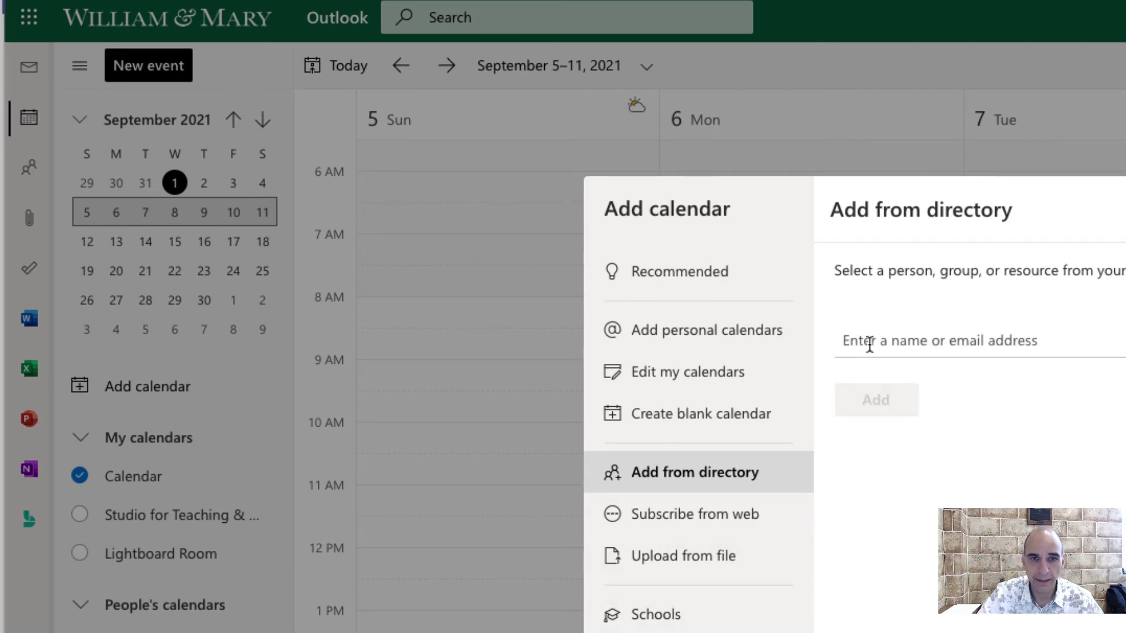
Search the directory for the second colleague and add their calendar too
{"action": "left_click", "coordinate": [876, 339]}
{"action": "type", "text": "axprok"}
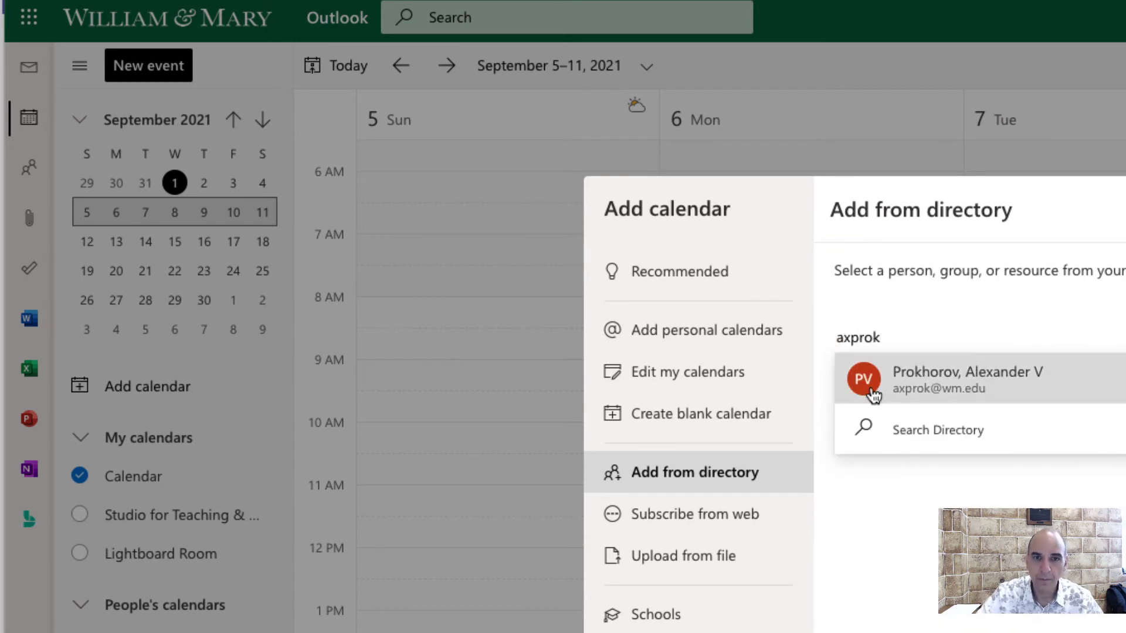
{"action": "left_click", "coordinate": [925, 384]}
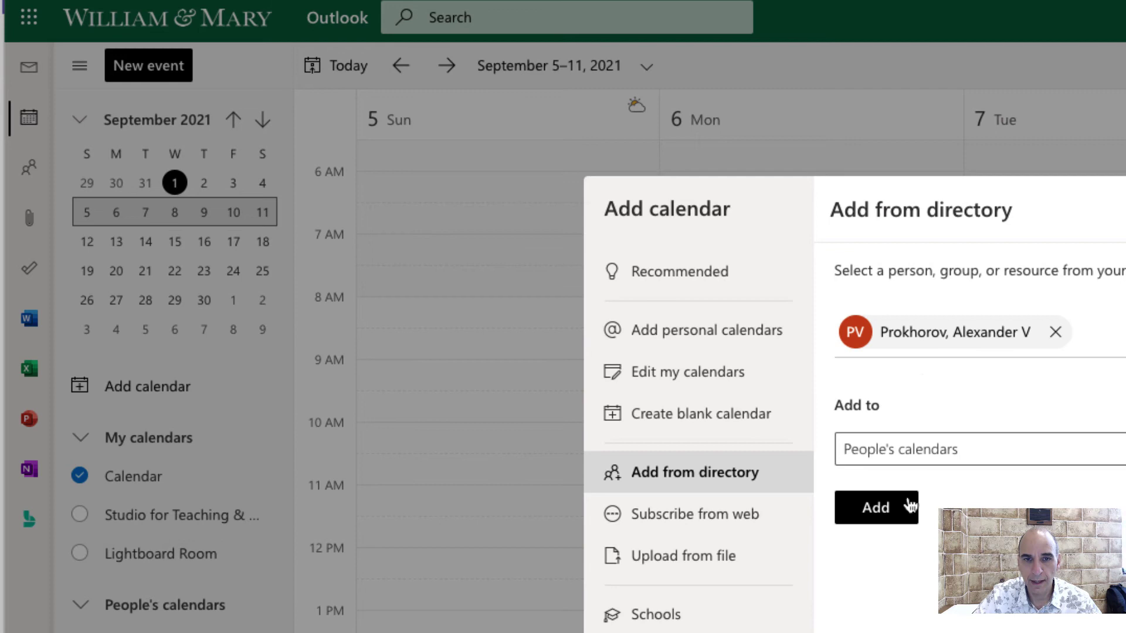
{"action": "left_click", "coordinate": [884, 512]}
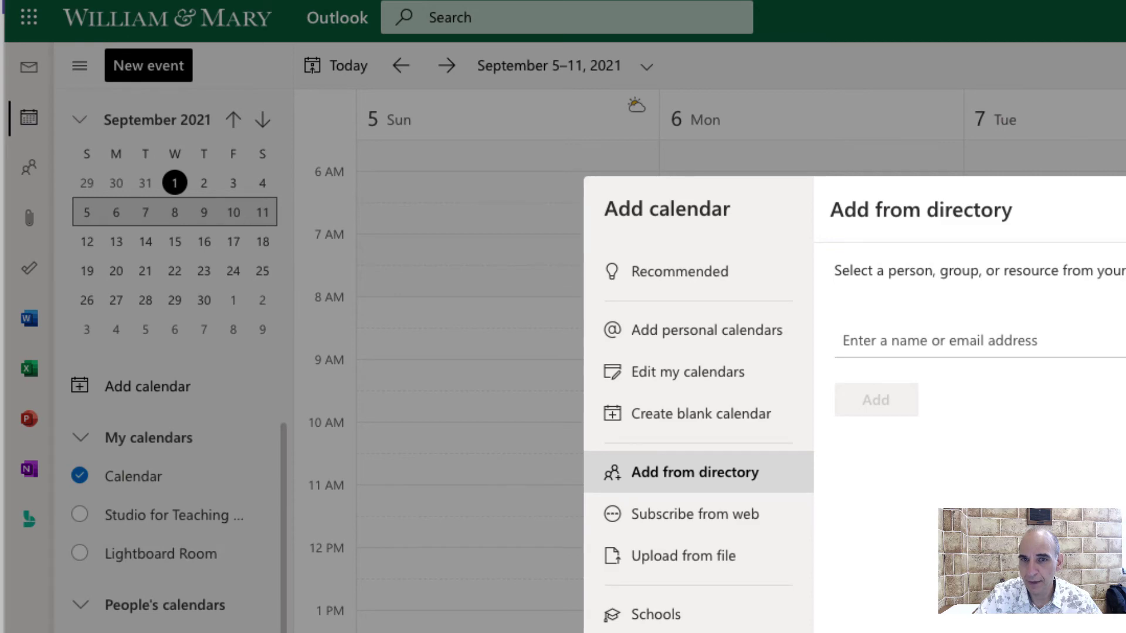
Close the add-calendar window and toggle the first colleague's calendar off and back on
{"action": "key", "text": "Escape"}
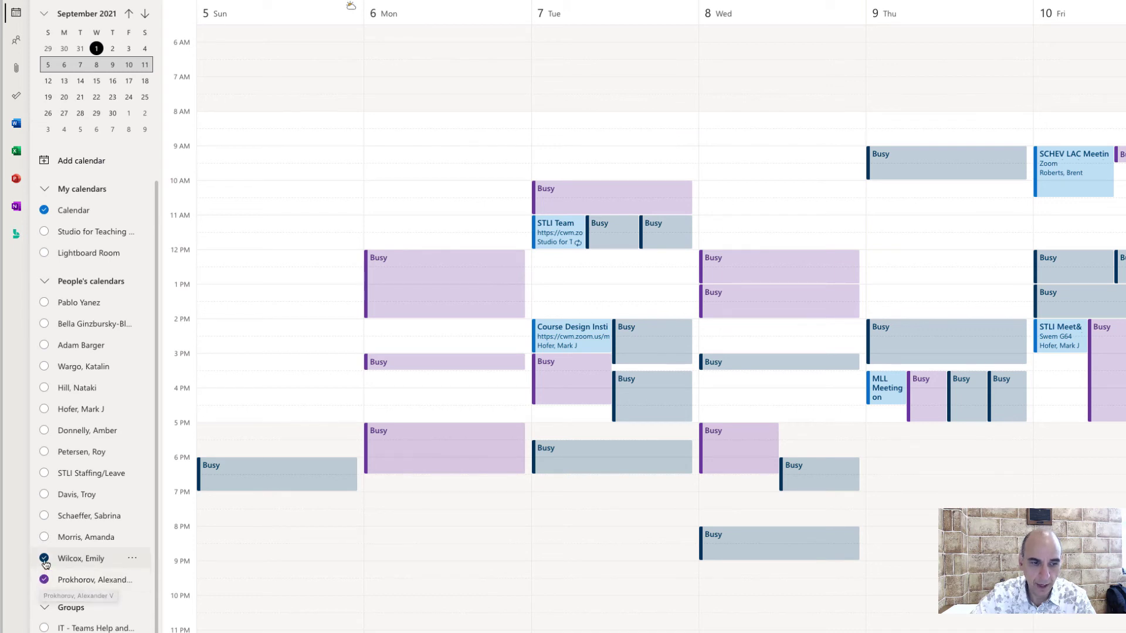
{"action": "left_click", "coordinate": [45, 559]}
{"action": "left_click", "coordinate": [44, 559]}
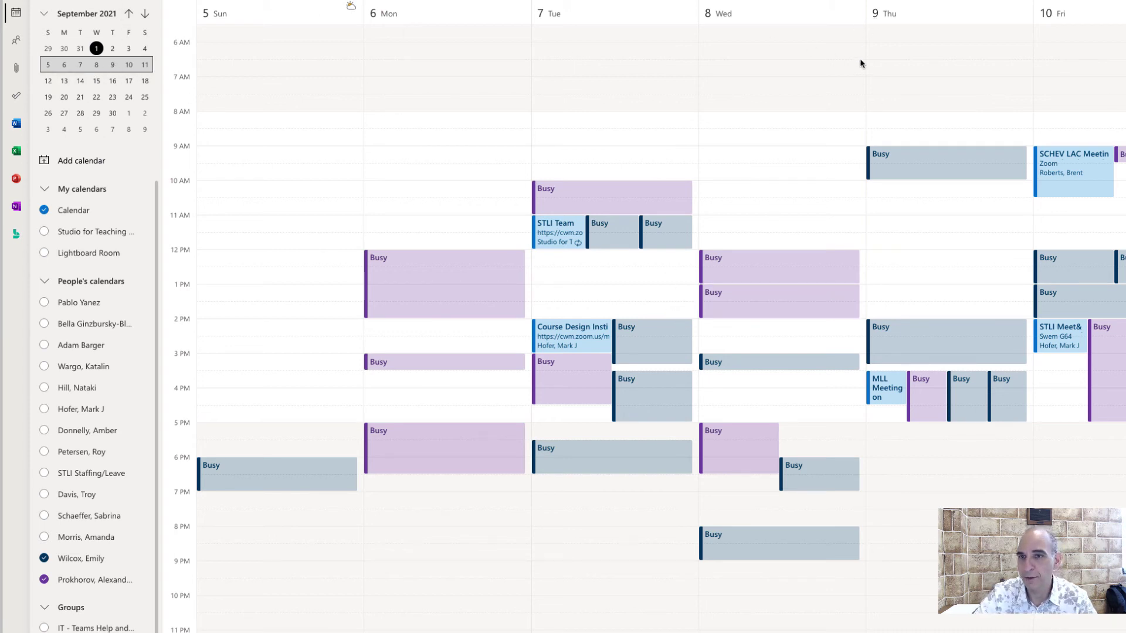
Start a full new event on Thursday, September 9 at 11 AM titled 'Test Meeting'
{"action": "left_click", "coordinate": [889, 229]}
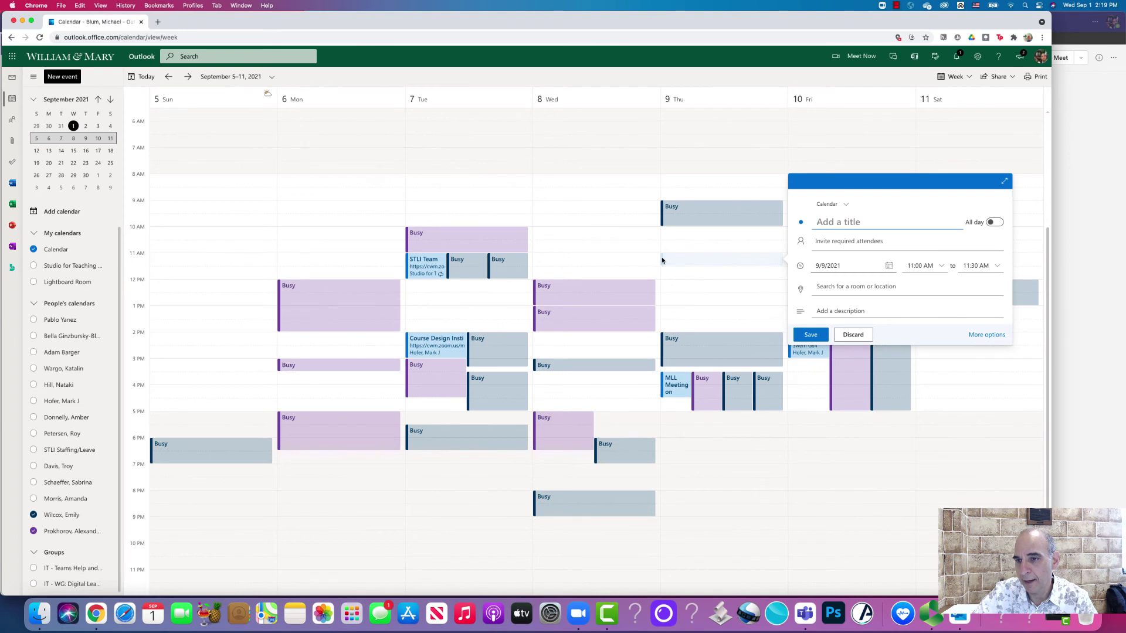
{"action": "left_click", "coordinate": [1004, 183]}
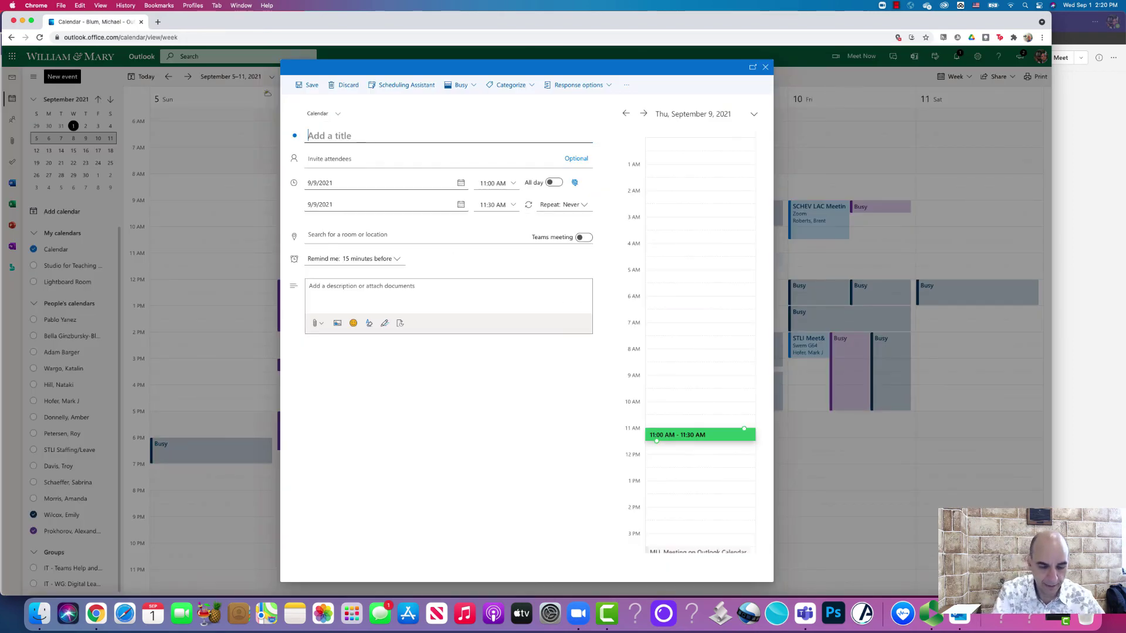
{"action": "type", "text": "Test Meeting"}
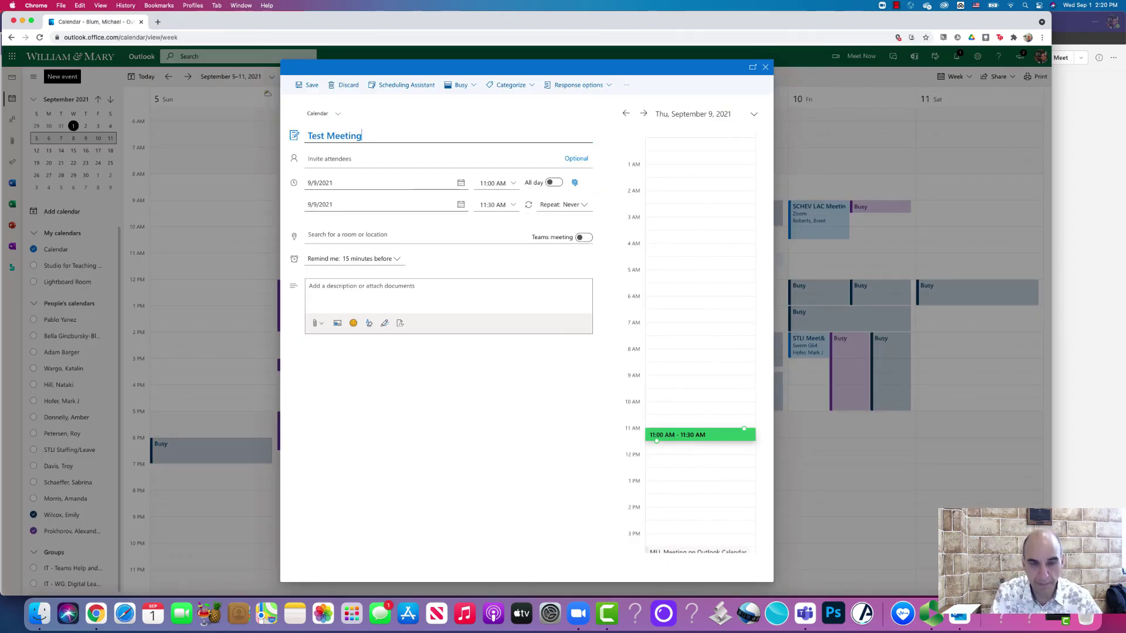
Invite both colleagues as attendees of the Test Meeting
{"action": "left_click", "coordinate": [325, 160]}
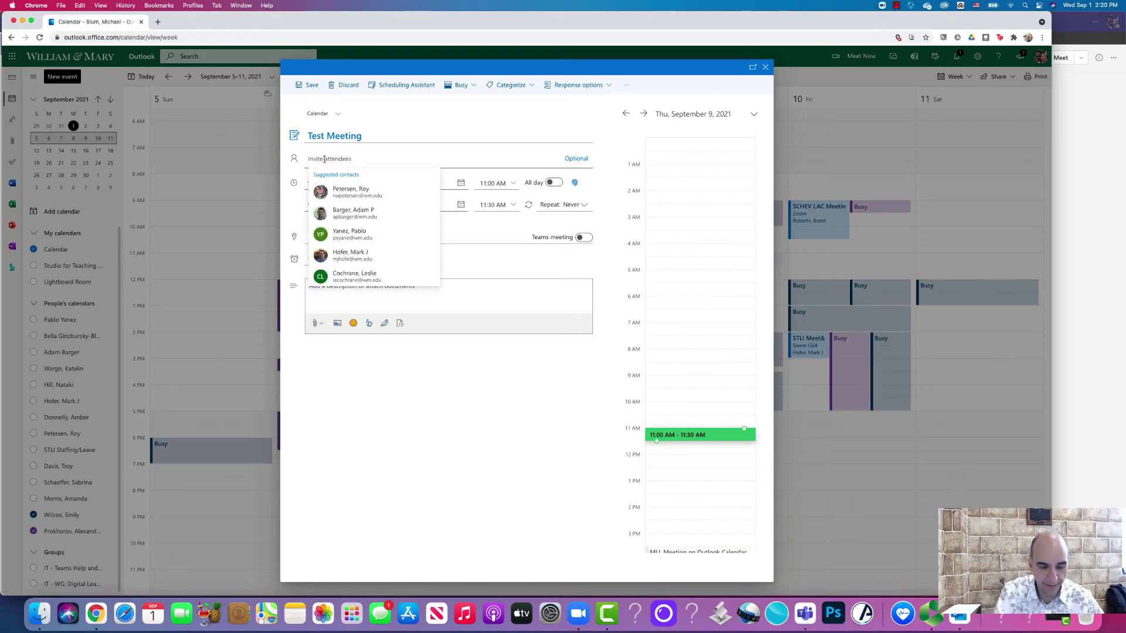
{"action": "type", "text": "eew"}
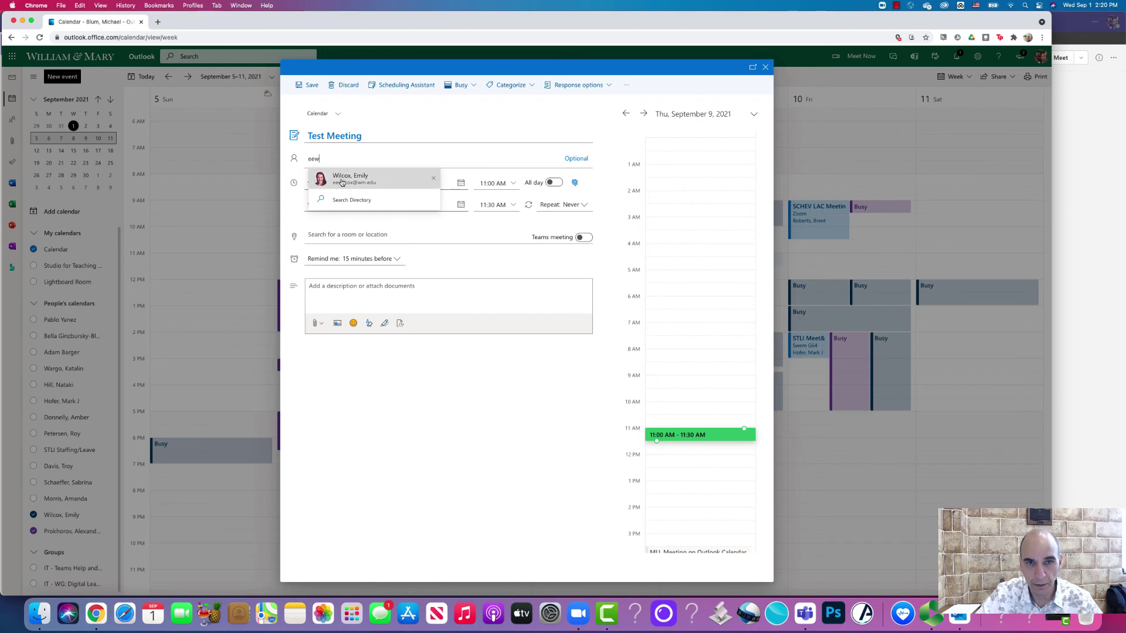
{"action": "left_click", "coordinate": [343, 180]}
{"action": "type", "text": "a"}
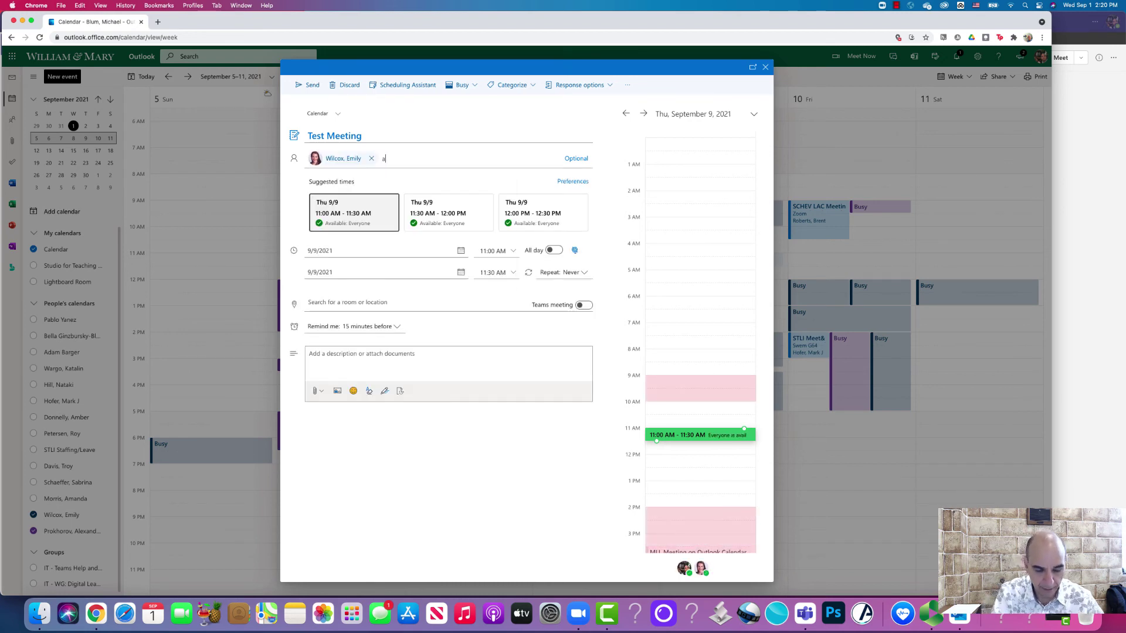
{"action": "type", "text": "xp"}
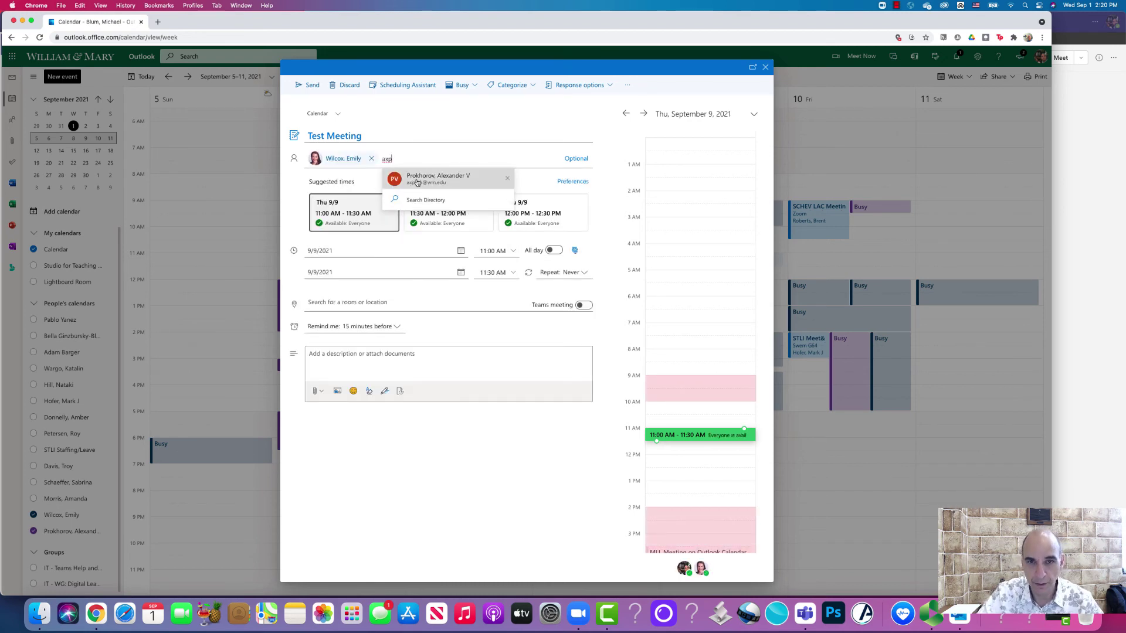
{"action": "left_click", "coordinate": [418, 180]}
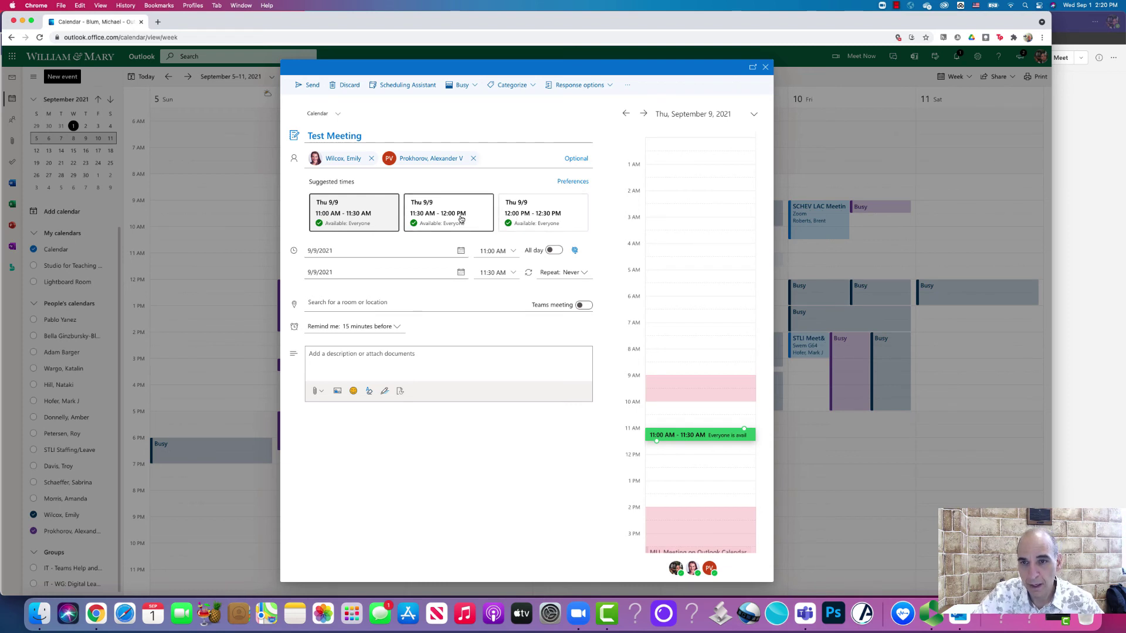
{"action": "left_click", "coordinate": [514, 275]}
{"action": "left_click", "coordinate": [503, 299]}
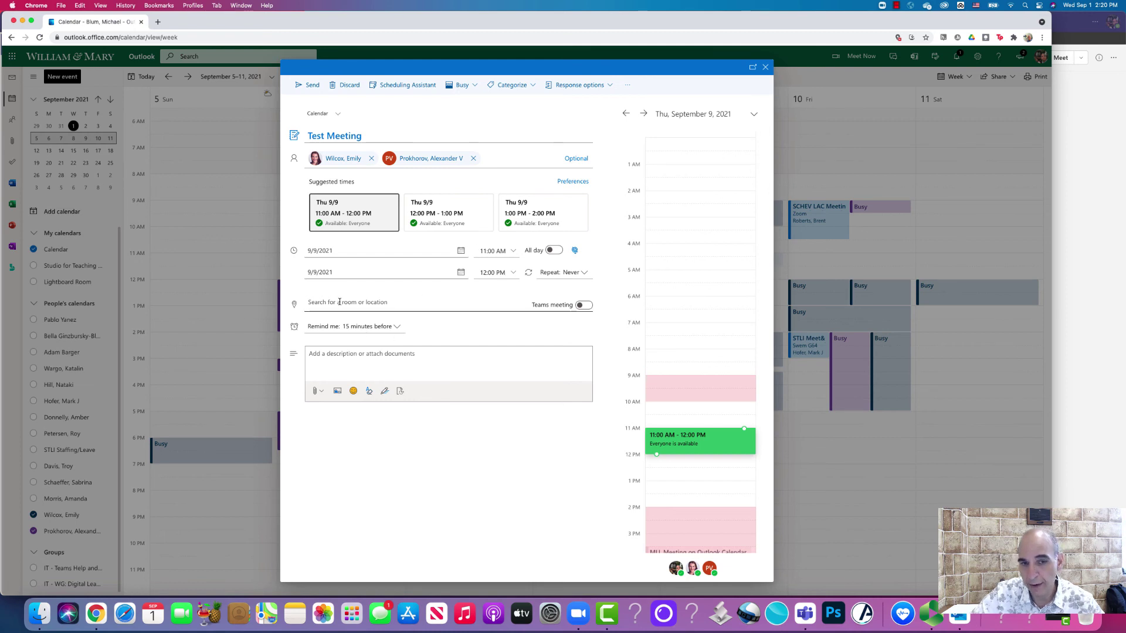
{"action": "left_click", "coordinate": [339, 302]}
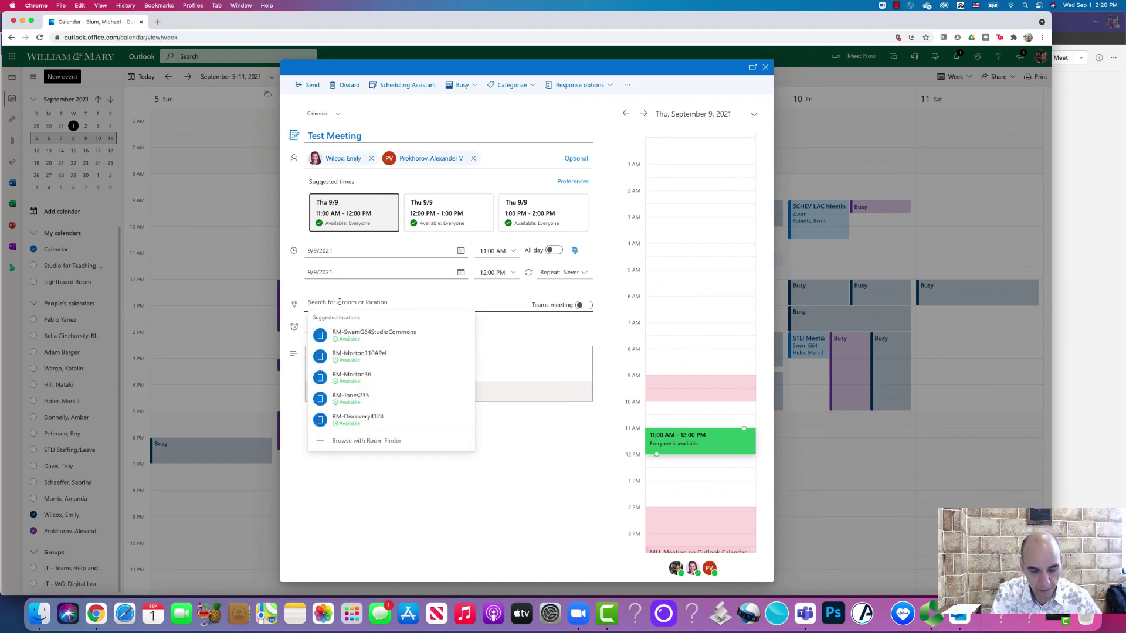
{"action": "type", "text": "https"}
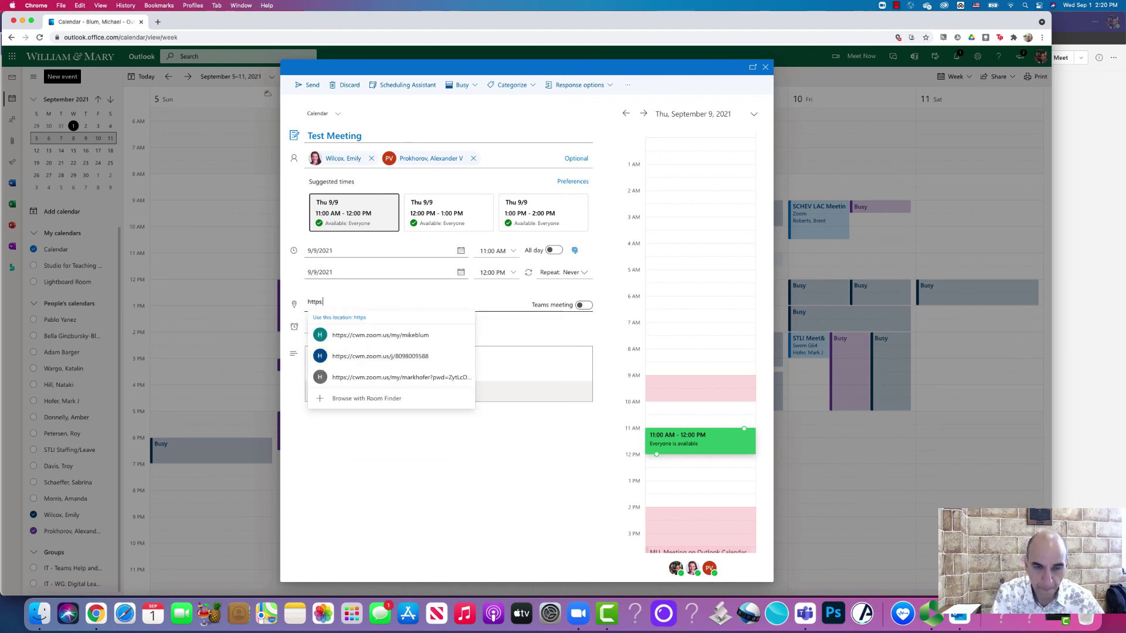
{"action": "type", "text": "://"}
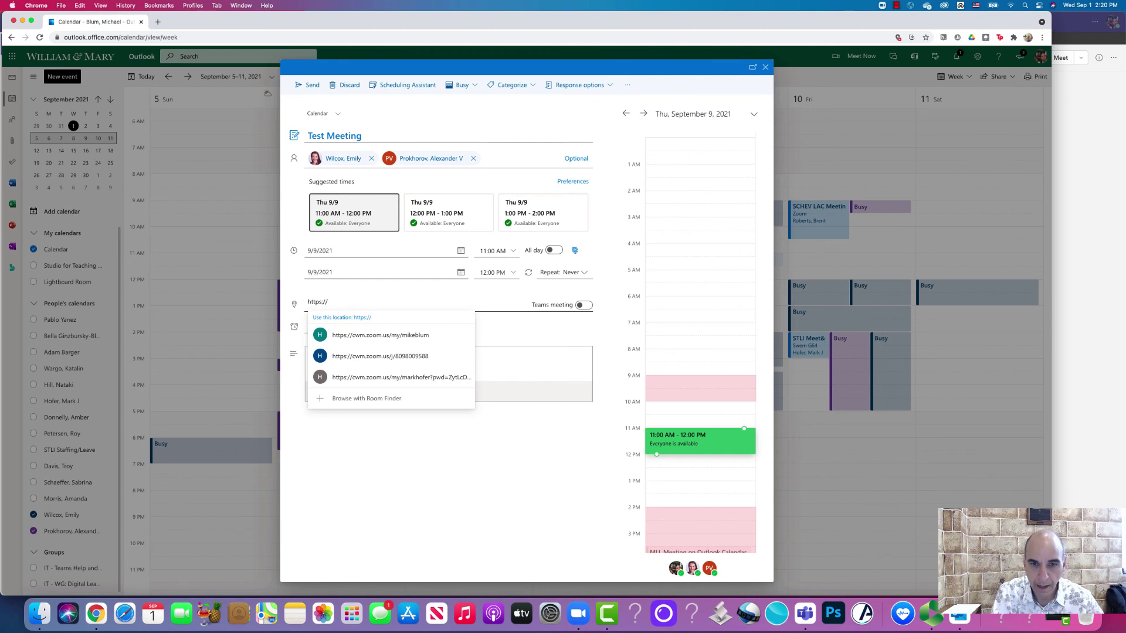
Choose the suggested personal Zoom meeting link as the Test Meeting location
{"action": "left_click", "coordinate": [363, 333]}
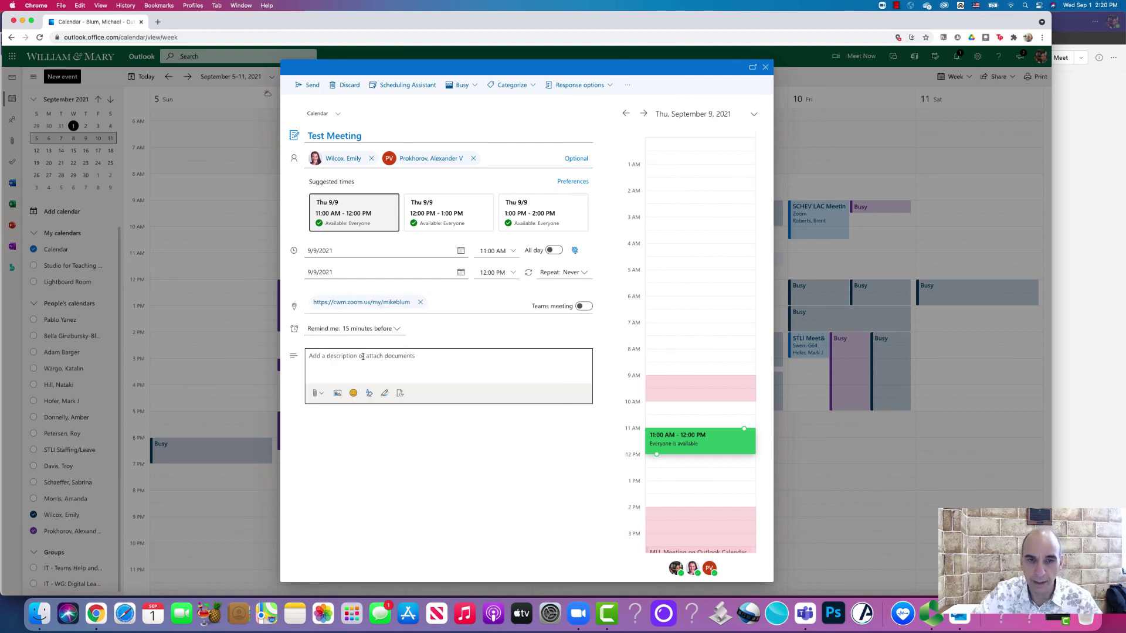